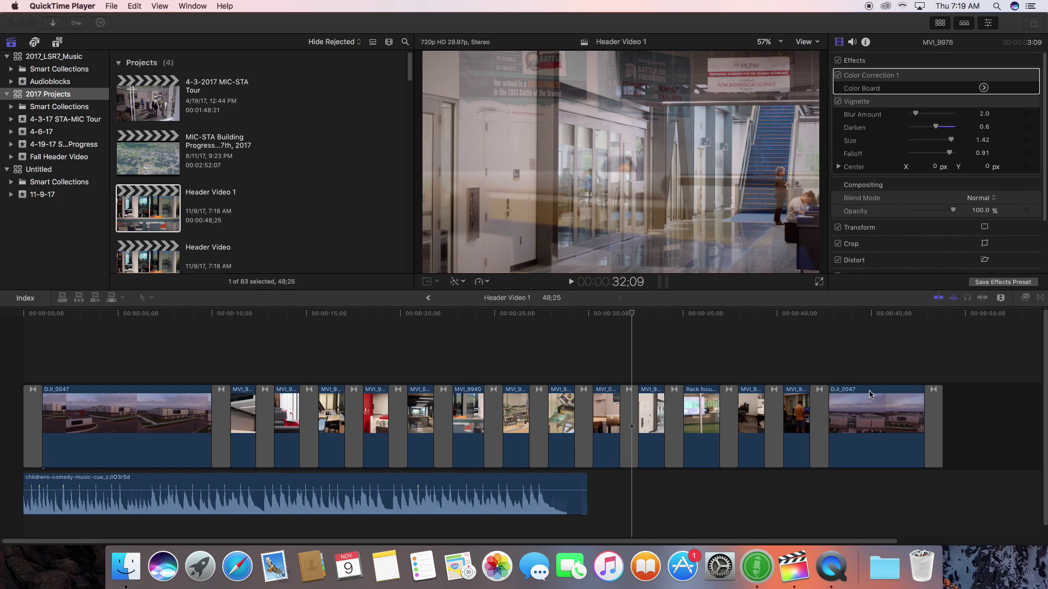
- Try deleting the MVI_9911 clip from the timeline, undo the deletion, and return the playhead near the start of the project
{"action": "left_click", "coordinate": [757, 409]}
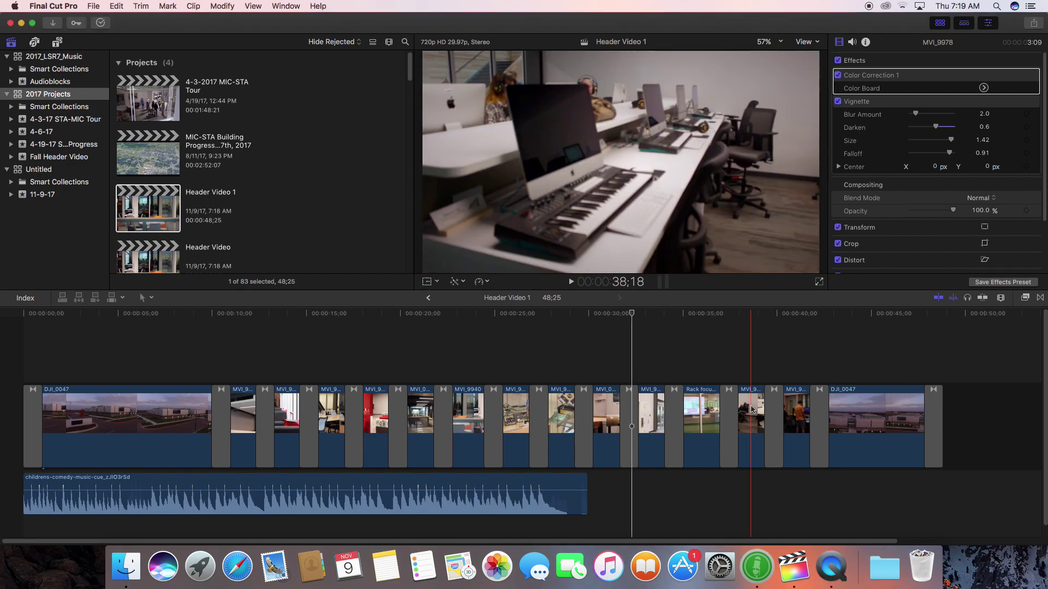
{"action": "key", "text": "Delete"}
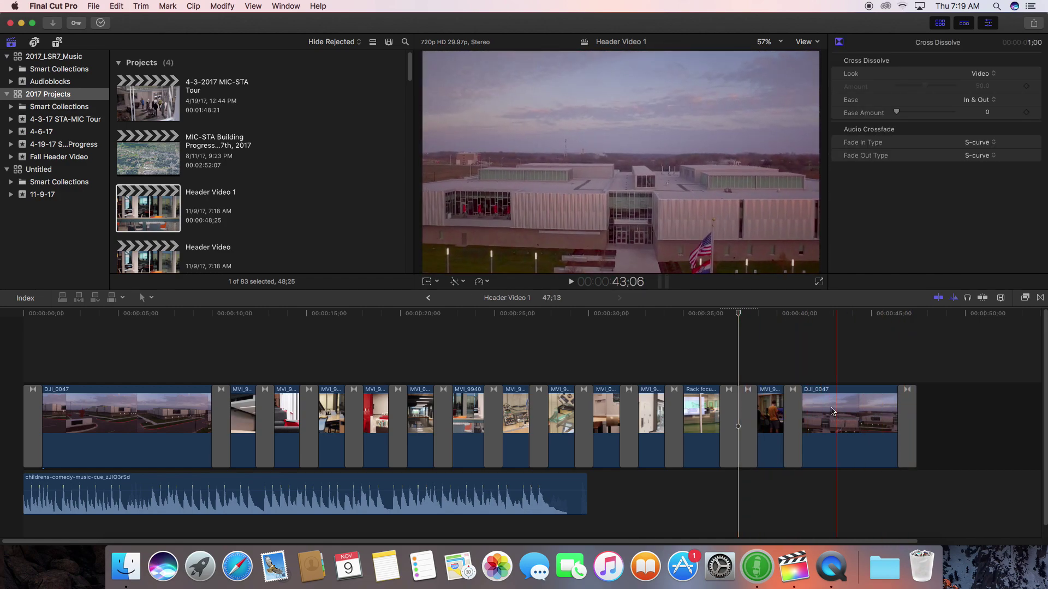
{"action": "key", "text": "super+z"}
{"action": "left_click", "coordinate": [649, 315]}
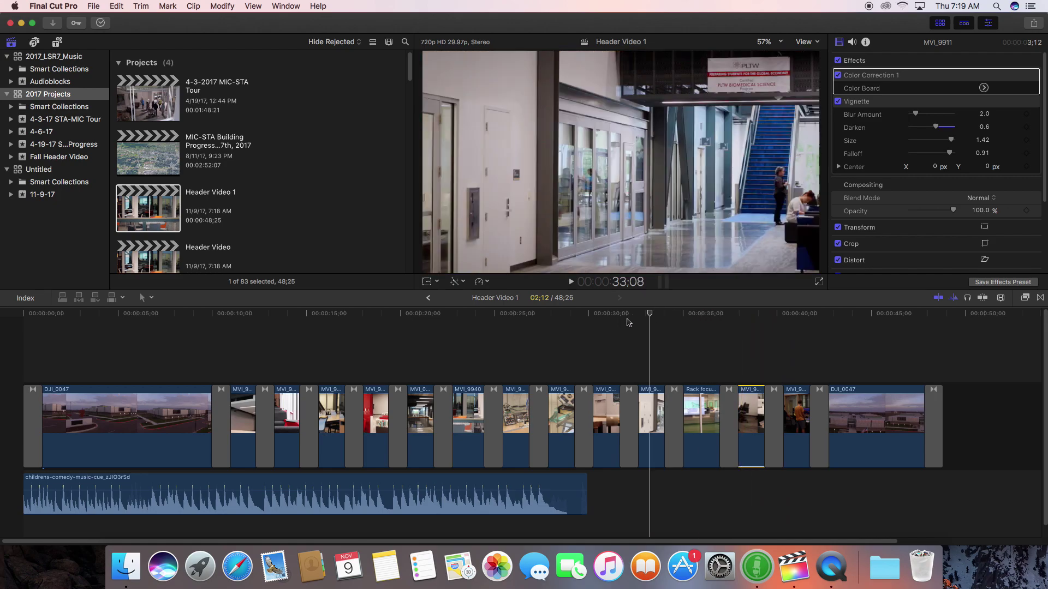
{"action": "left_click_drag", "start_coordinate": [628, 322], "coordinate": [61, 330]}
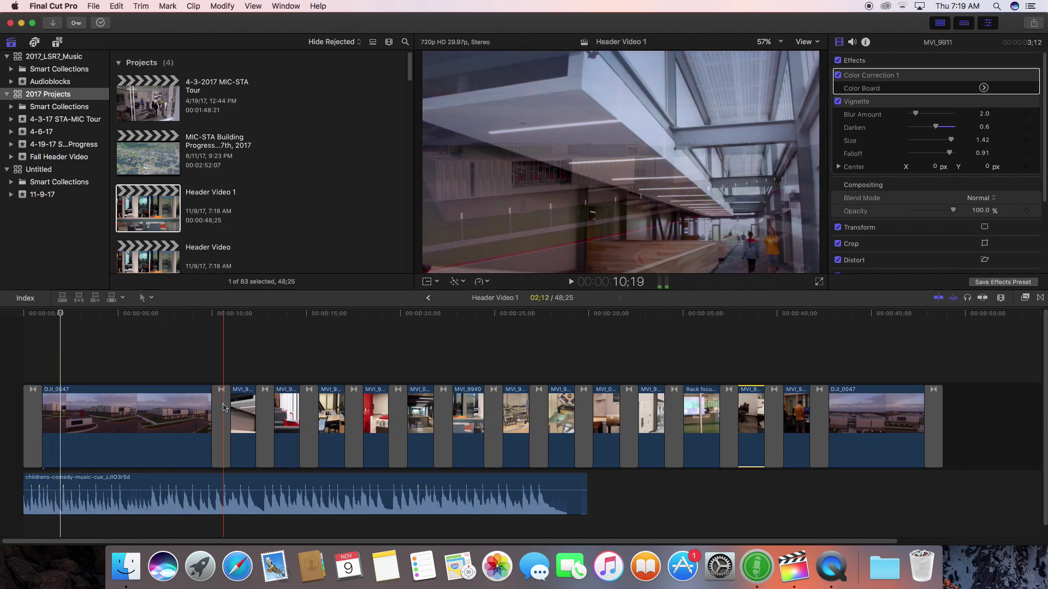
- Open the timeline index and search its clips for "cross"
{"action": "left_click", "coordinate": [27, 298]}
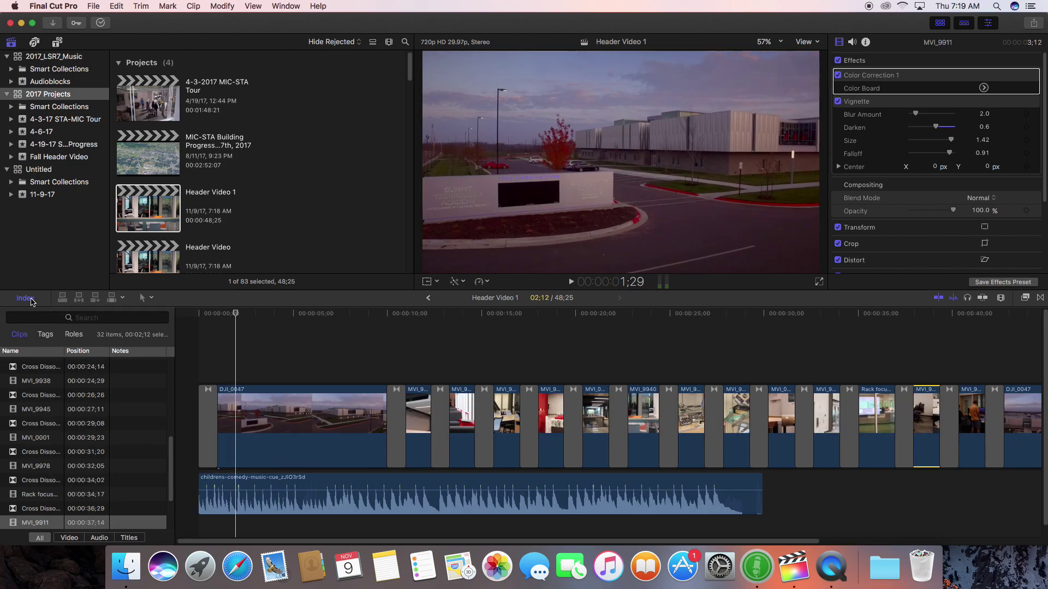
{"action": "left_click", "coordinate": [31, 300]}
{"action": "left_click", "coordinate": [36, 302]}
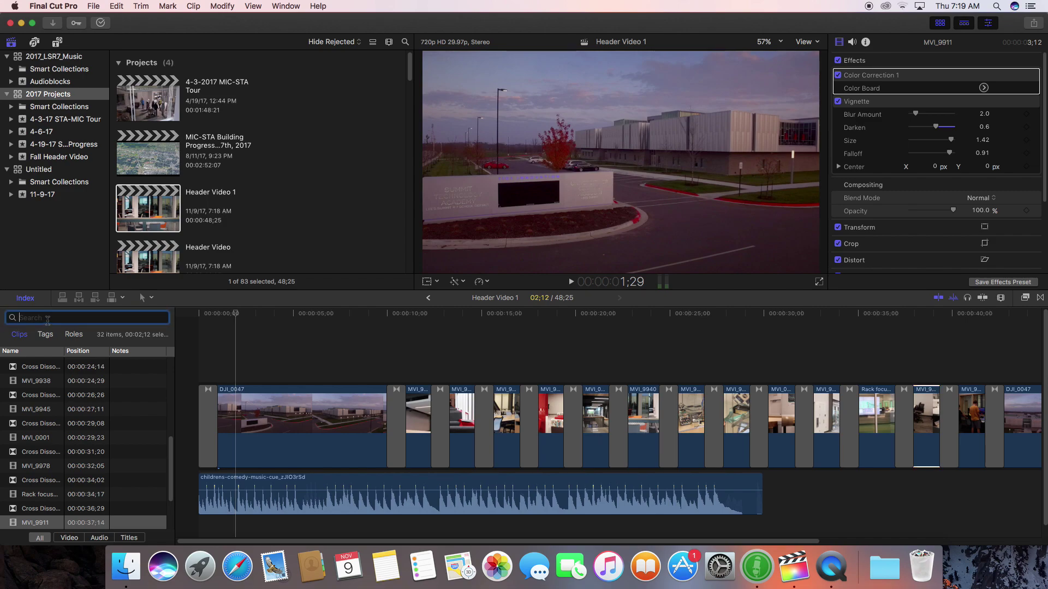
{"action": "type", "text": "cross"}
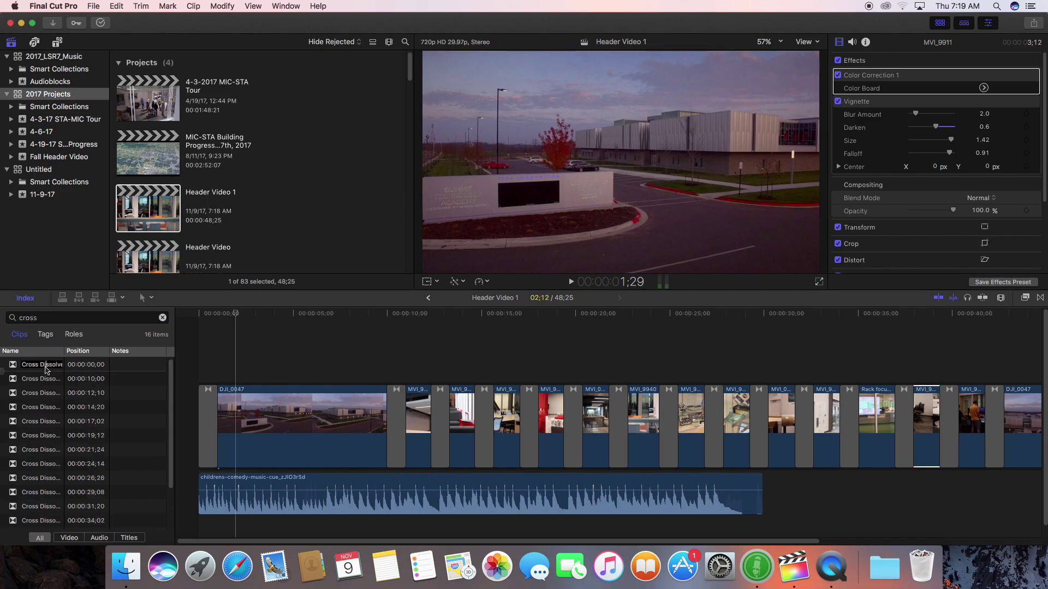
- Delete every Cross Dissolve transition in the project at once, from the first through the last one listed
{"action": "left_click", "coordinate": [22, 369]}
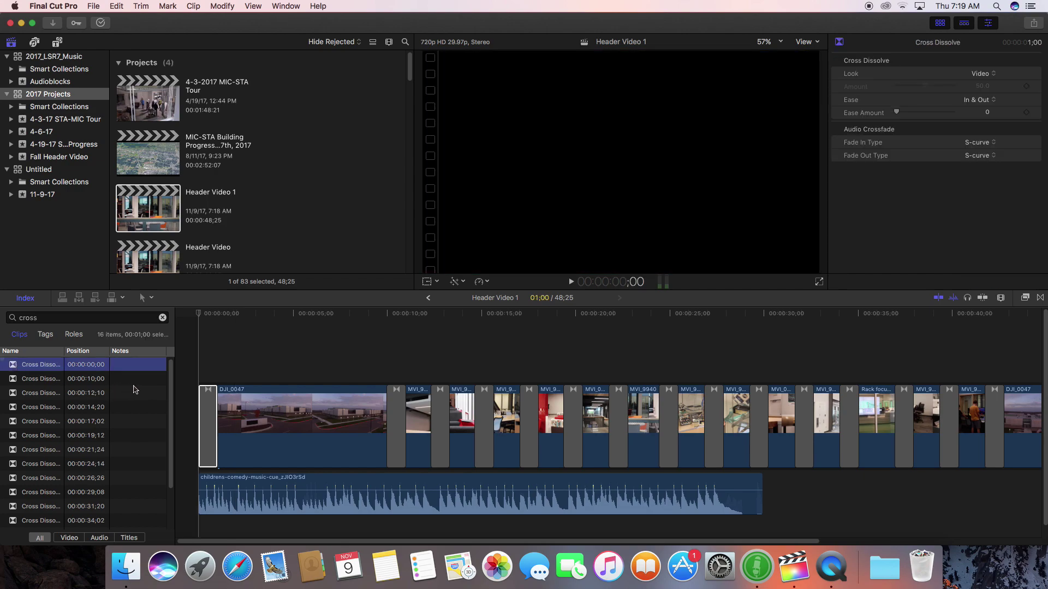
{"action": "scroll", "coordinate": [173, 480], "scroll_direction": "down", "scroll_amount": 3}
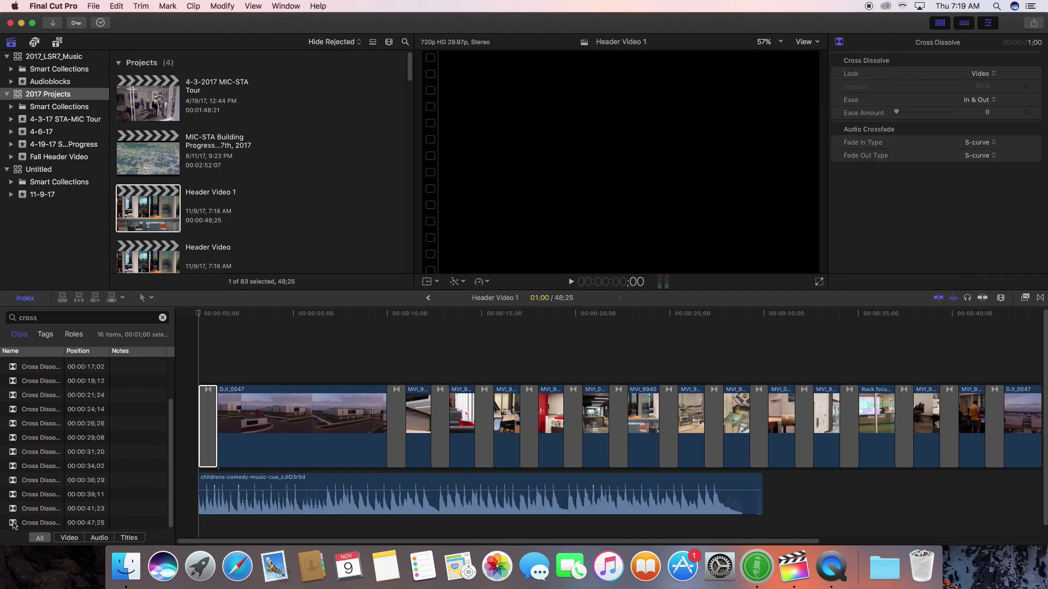
{"action": "left_click", "coordinate": [14, 522], "text": "shift"}
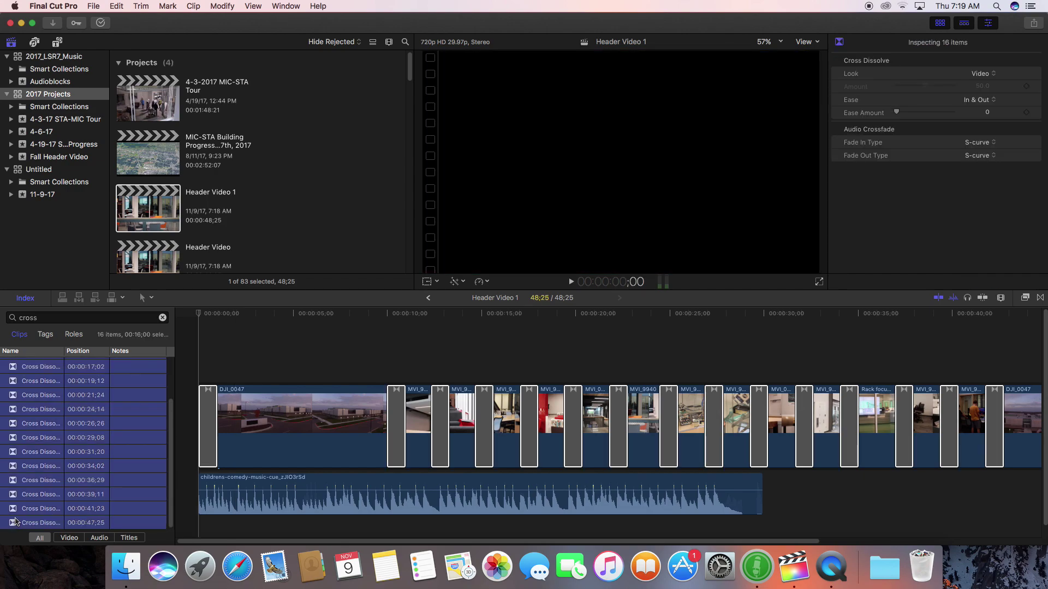
{"action": "key", "text": "Delete"}
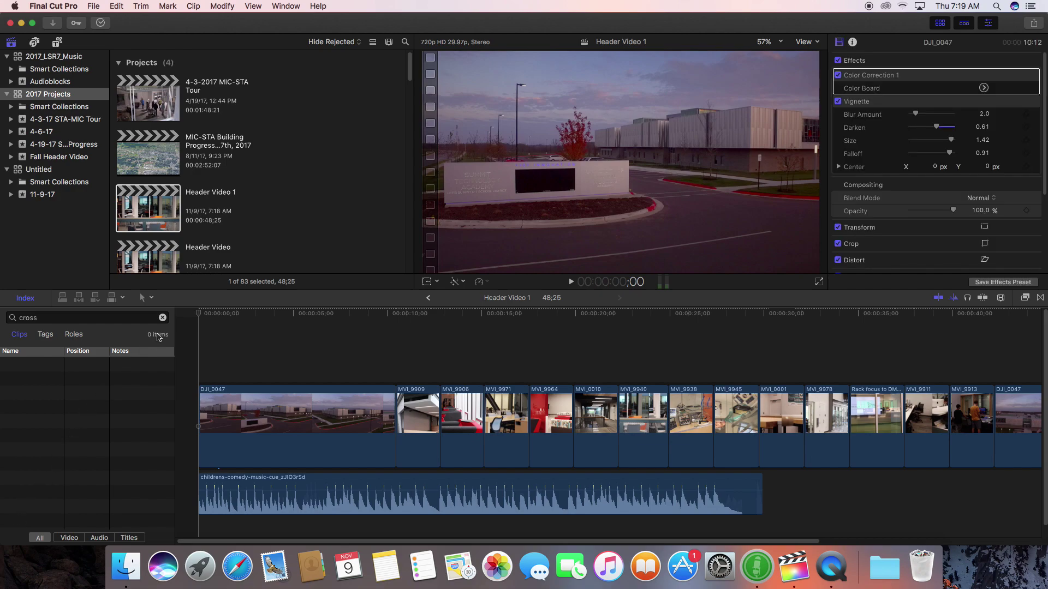
- Clear the index search, review the index filtered by Titles and by Video, and close the timeline index
{"action": "left_click", "coordinate": [162, 319]}
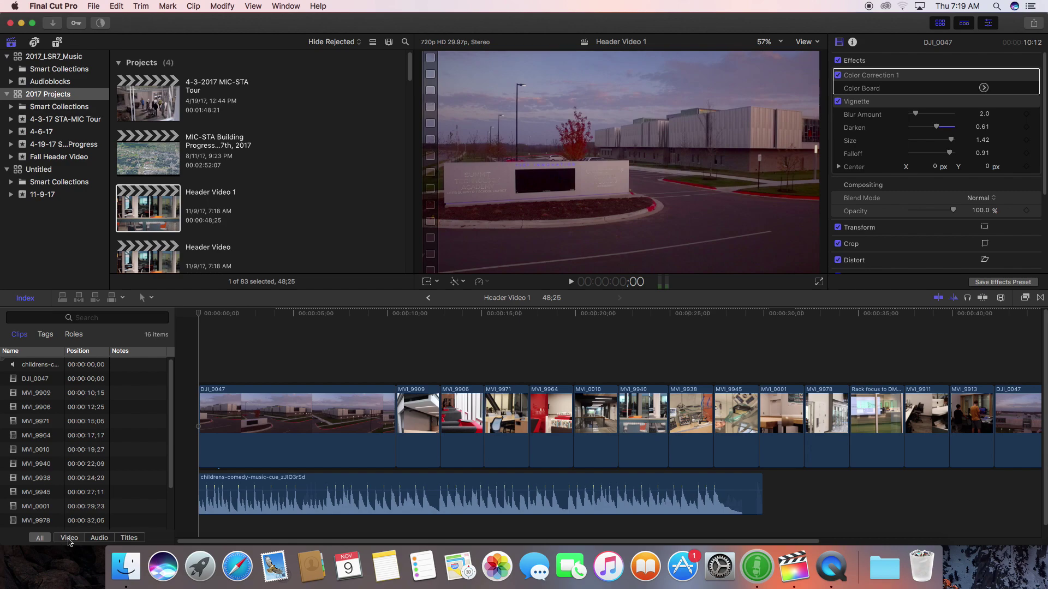
{"action": "left_click", "coordinate": [70, 539]}
{"action": "left_click", "coordinate": [129, 538]}
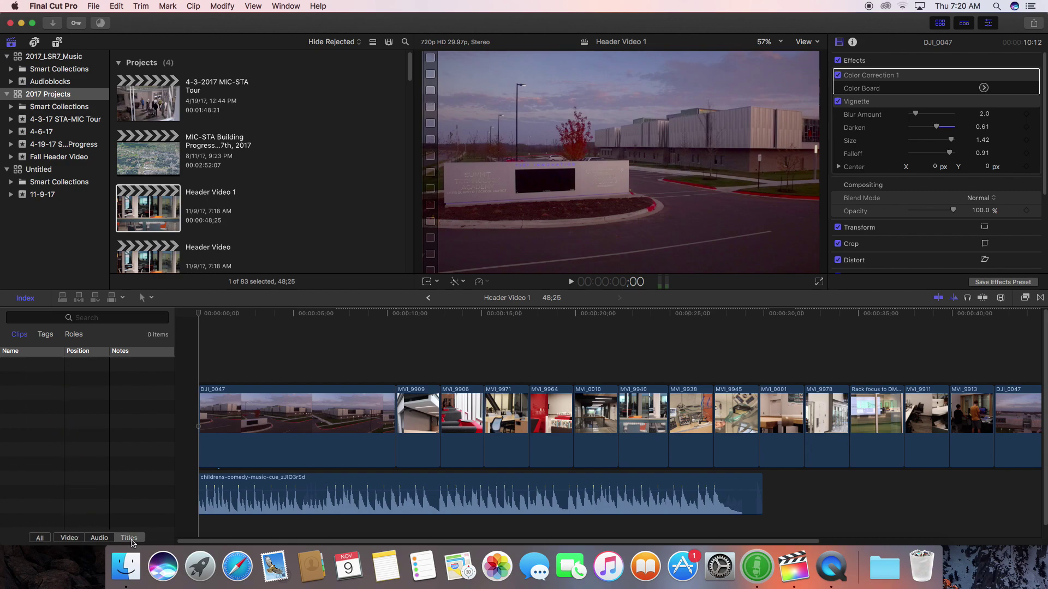
{"action": "left_click", "coordinate": [75, 538]}
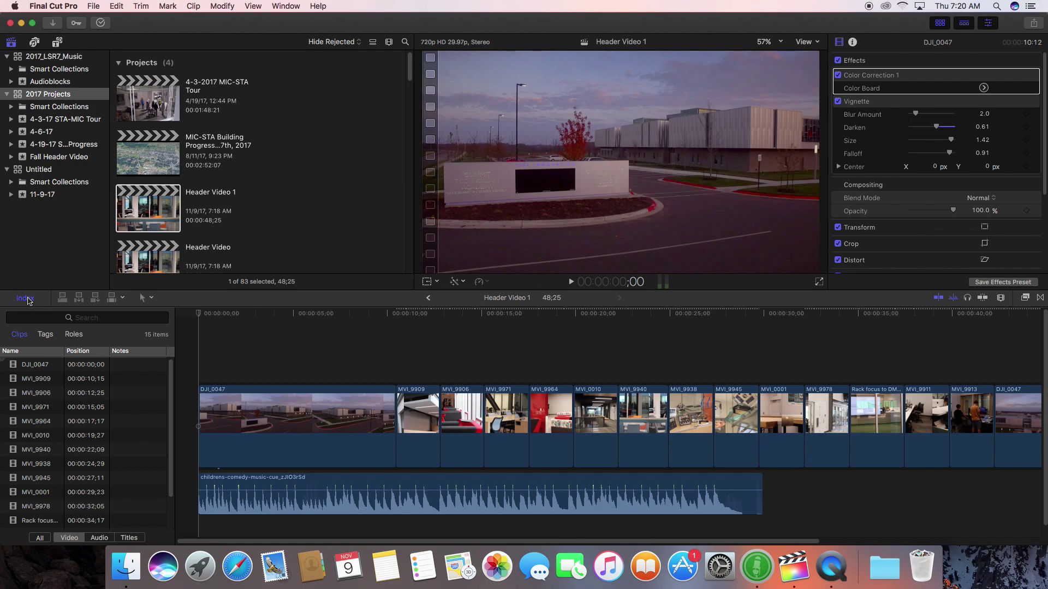
{"action": "left_click", "coordinate": [26, 298]}
- Select the music clip, place the playhead on the beat at 00:00:03;00, and add markers during playback from there
{"action": "left_click_drag", "start_coordinate": [24, 315], "coordinate": [67, 316]}
{"action": "key", "text": "super+equal"}
{"action": "key", "text": "super+equal"}
{"action": "key", "text": "super+equal"}
{"action": "key", "text": "super+equal"}
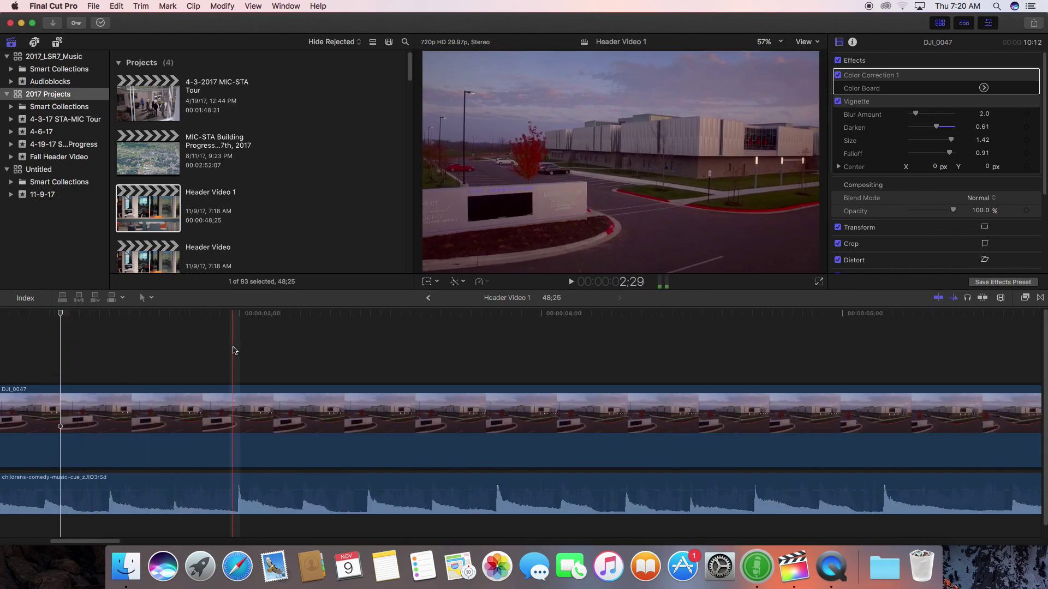
{"action": "left_click", "coordinate": [251, 494]}
{"action": "left_click", "coordinate": [241, 333]}
{"action": "left_click", "coordinate": [242, 485]}
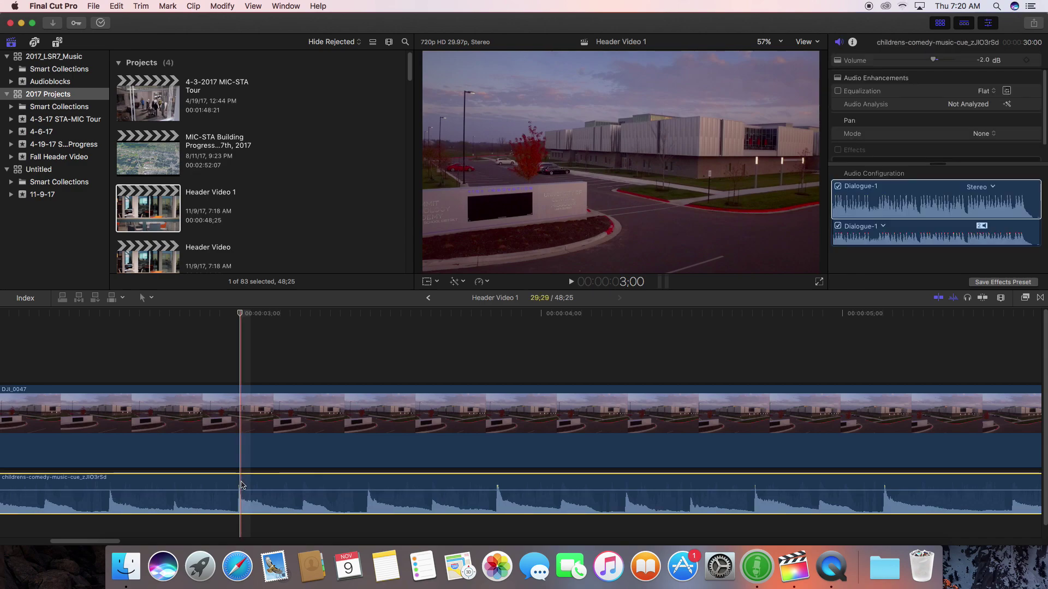
{"action": "key", "text": "space"}
{"action": "key", "text": "alt+k"}
{"action": "key", "text": "alt+k"}
{"action": "key", "text": "alt+k"}
{"action": "key", "text": "space"}
- Delete the three off-beat markers on the music clip that follow the one at 00:00:03;00
{"action": "left_click", "coordinate": [390, 473]}
{"action": "left_click", "coordinate": [391, 473]}
{"action": "double_click", "coordinate": [391, 472]}
{"action": "left_click", "coordinate": [451, 448]}
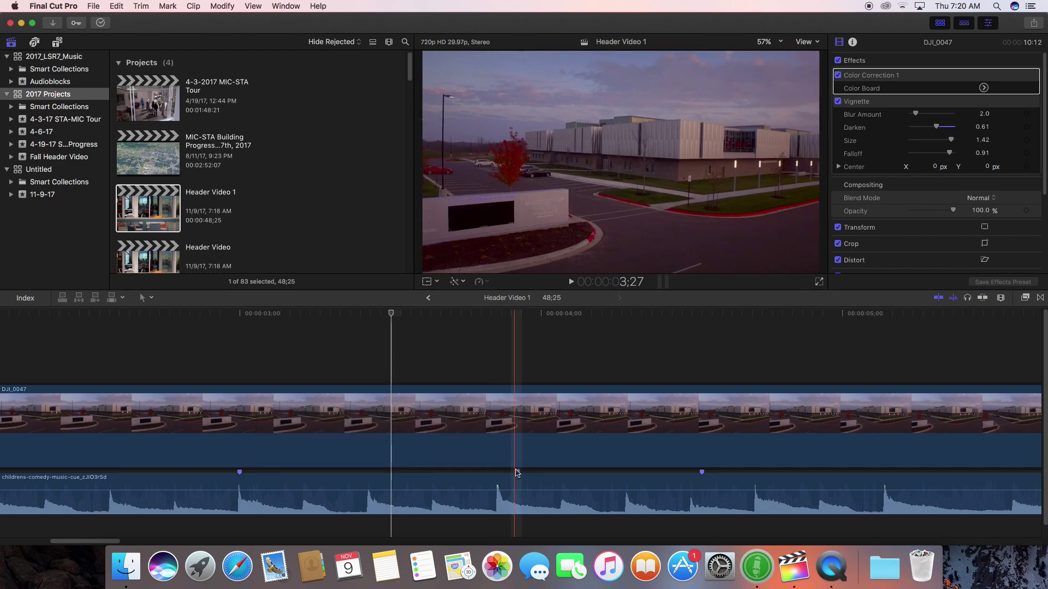
{"action": "left_click", "coordinate": [517, 472]}
{"action": "double_click", "coordinate": [517, 472]}
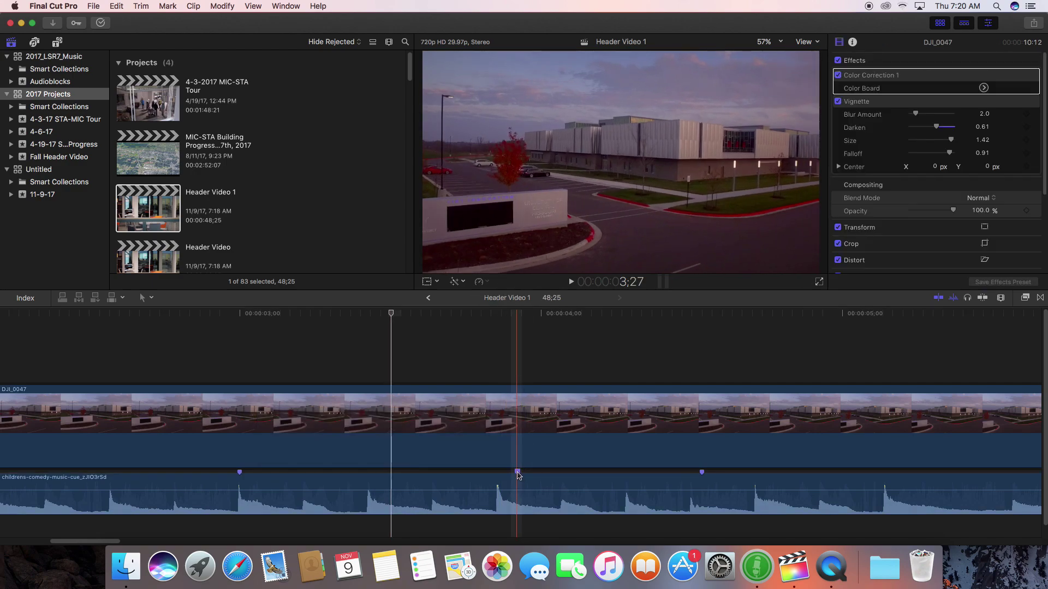
{"action": "left_click", "coordinate": [576, 448]}
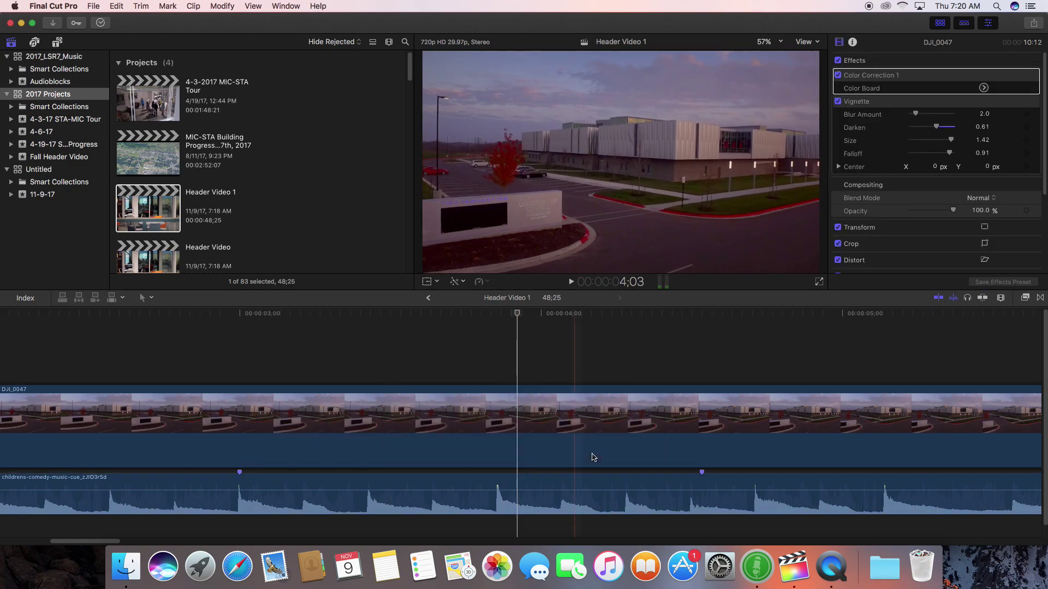
{"action": "double_click", "coordinate": [702, 472]}
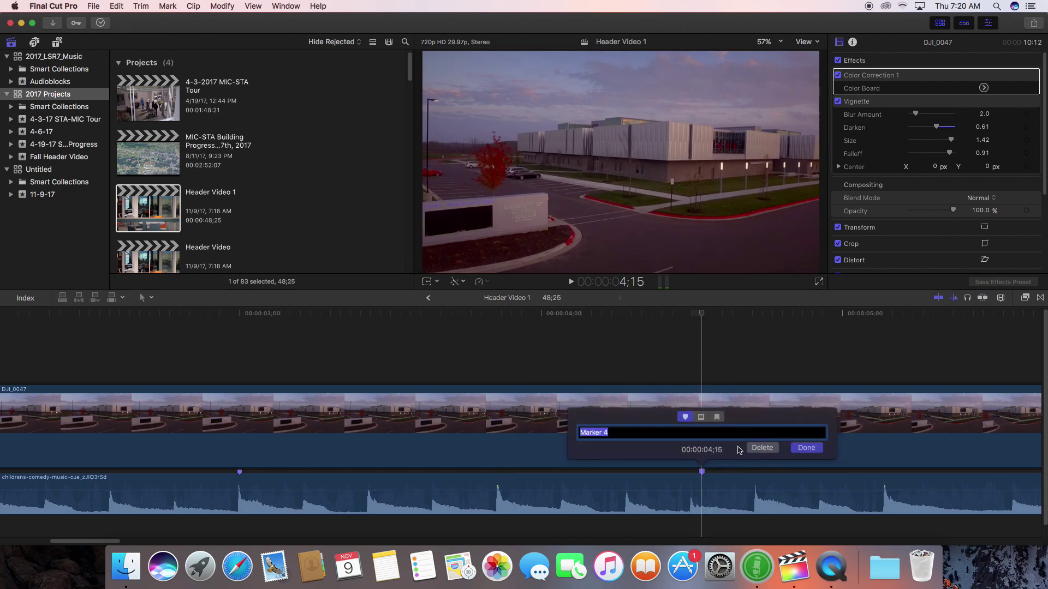
{"action": "left_click", "coordinate": [755, 451]}
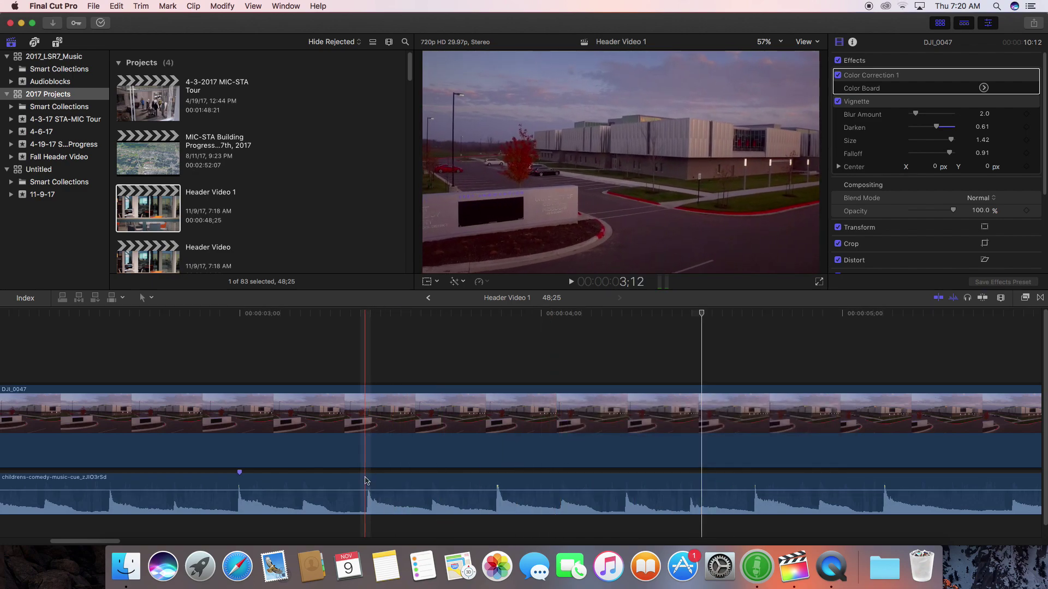
- Add markers to the music clip on the next four major waveform peaks following the marker at 00:00:03;00
{"action": "left_click", "coordinate": [368, 481]}
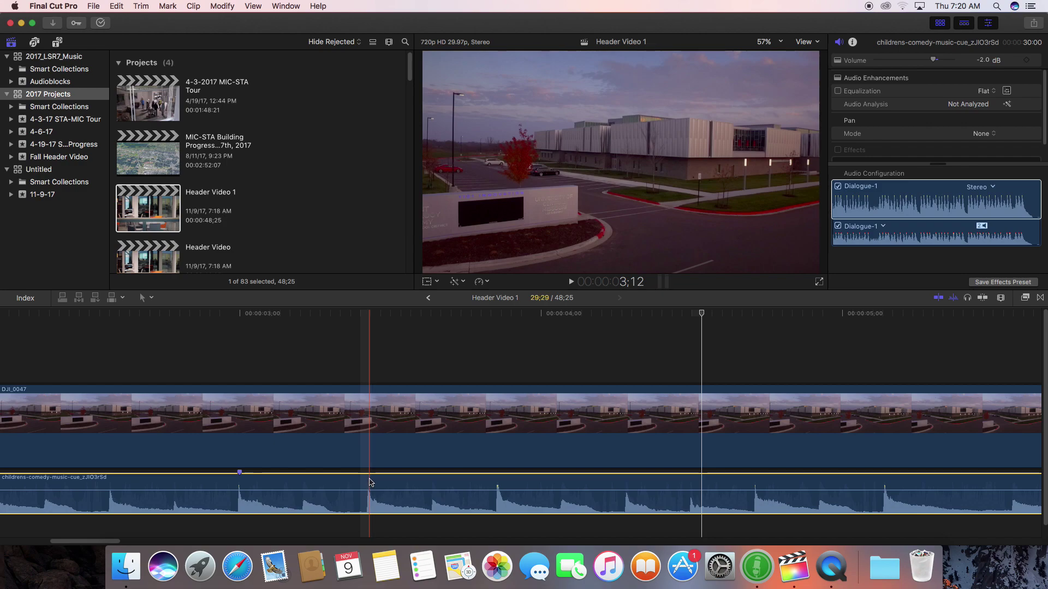
{"action": "key", "text": "m"}
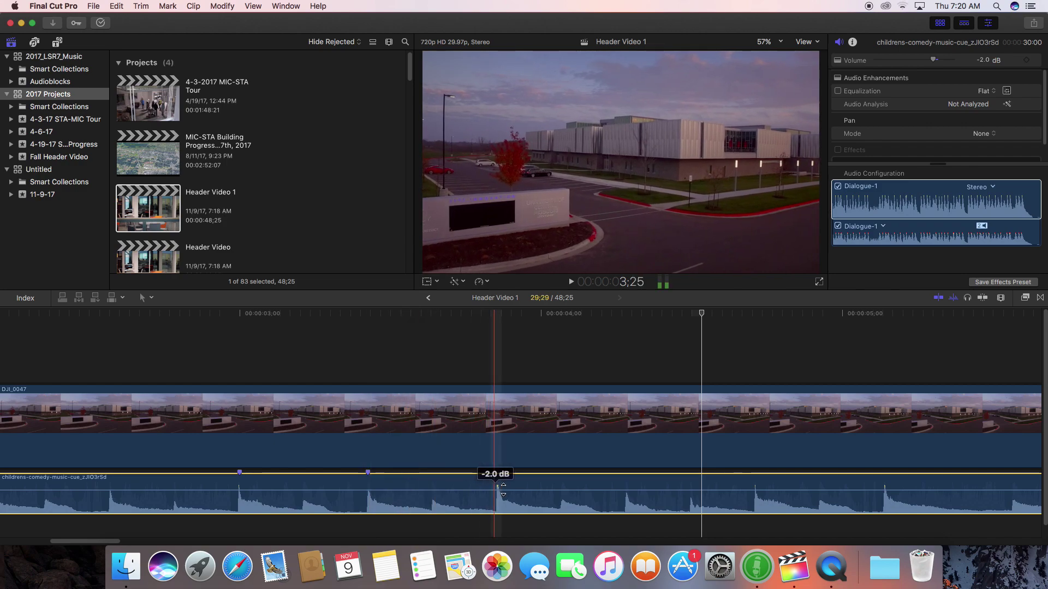
{"action": "key", "text": "m"}
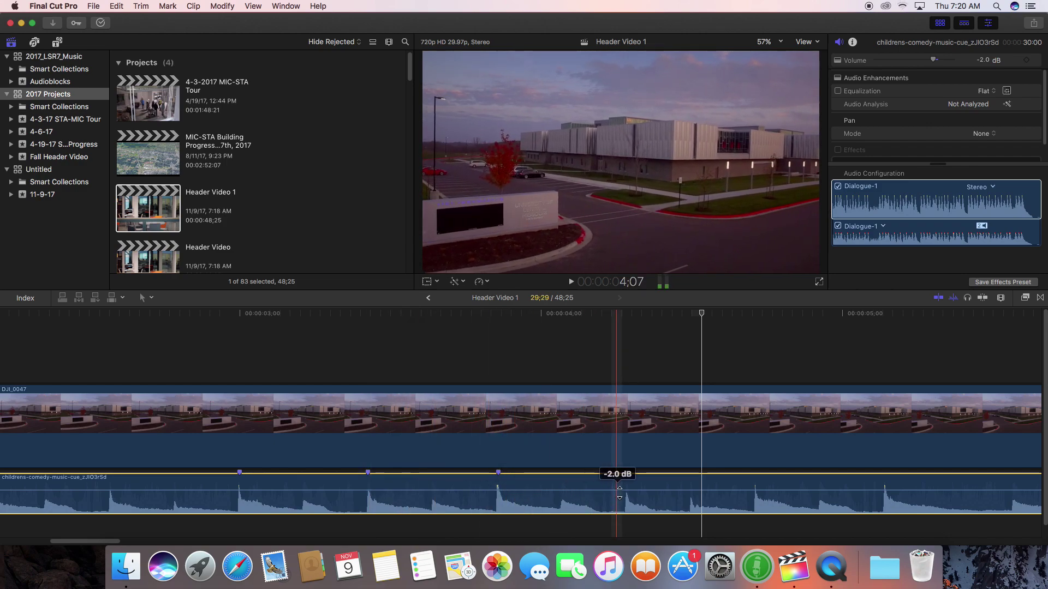
{"action": "key", "text": "m"}
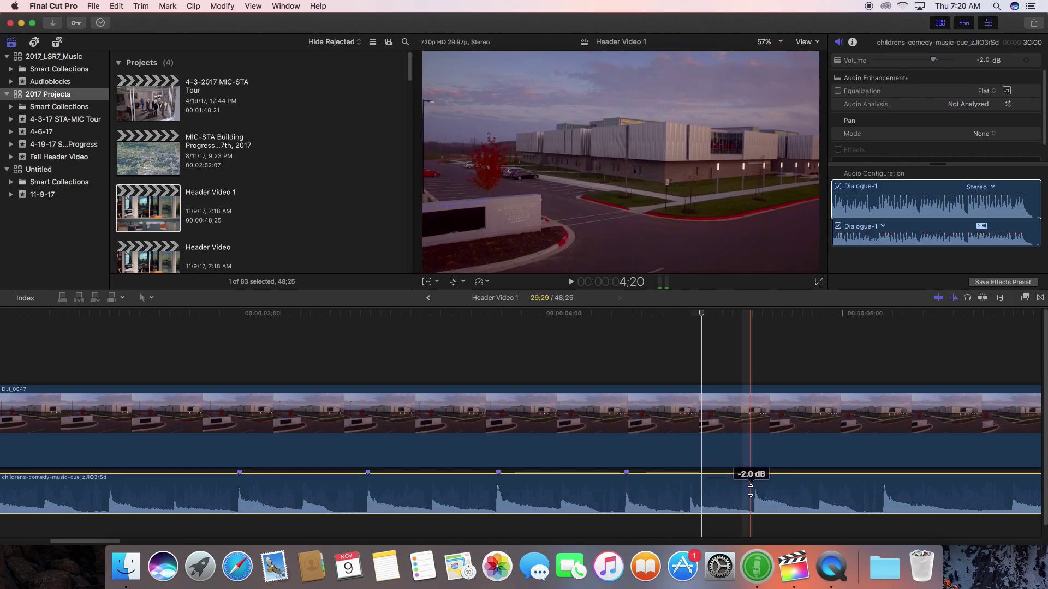
{"action": "key", "text": "m"}
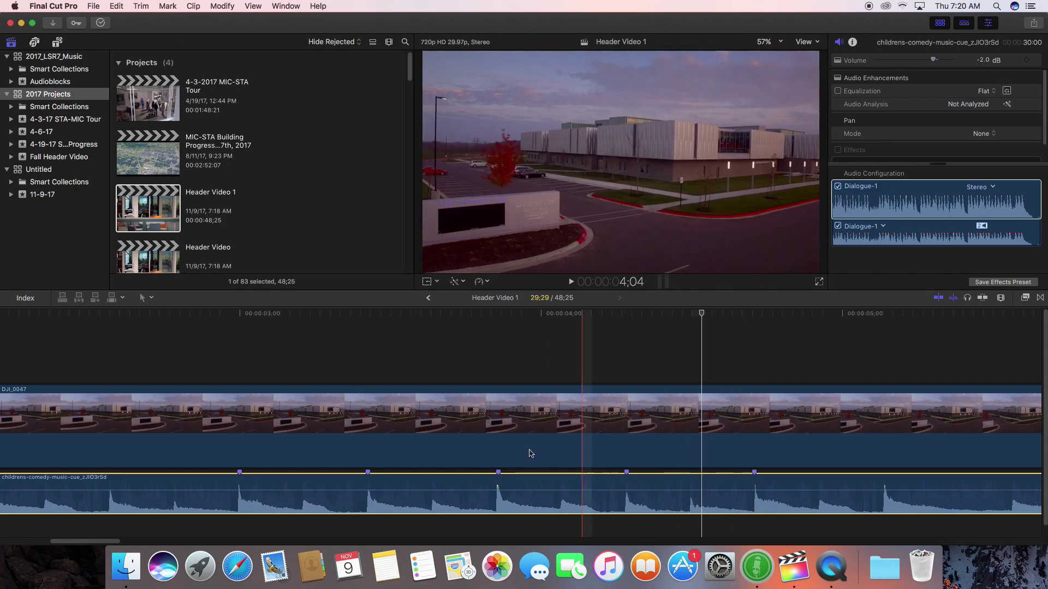
- Try deleting the opening DJI_0047 clip with its connected music, and undo the deletion
{"action": "key", "text": "super+minus"}
{"action": "key", "text": "super+minus"}
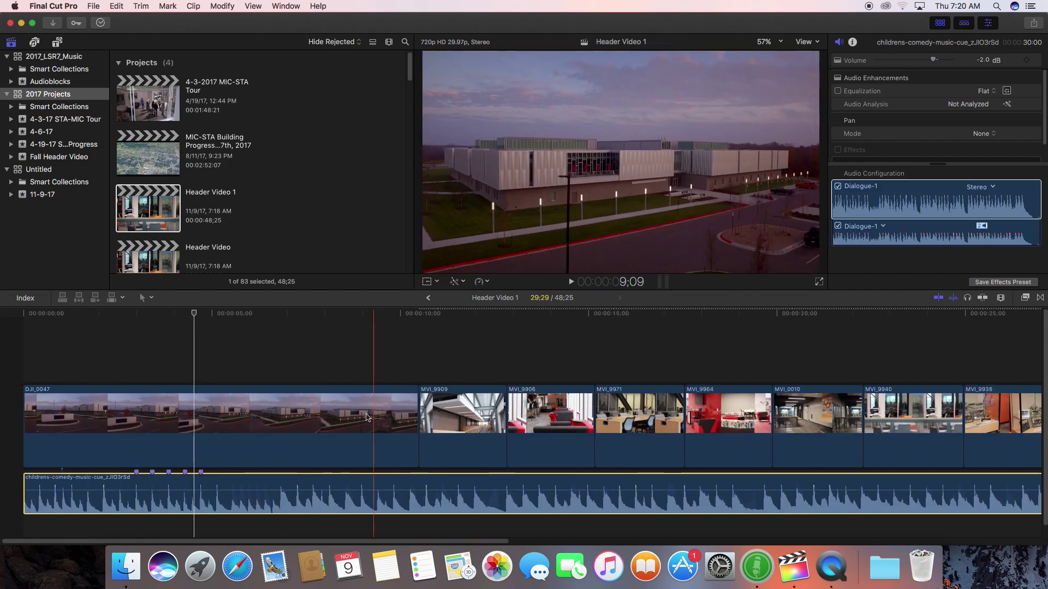
{"action": "left_click", "coordinate": [283, 447]}
{"action": "key", "text": "BackSpace"}
{"action": "key", "text": "super+4"}
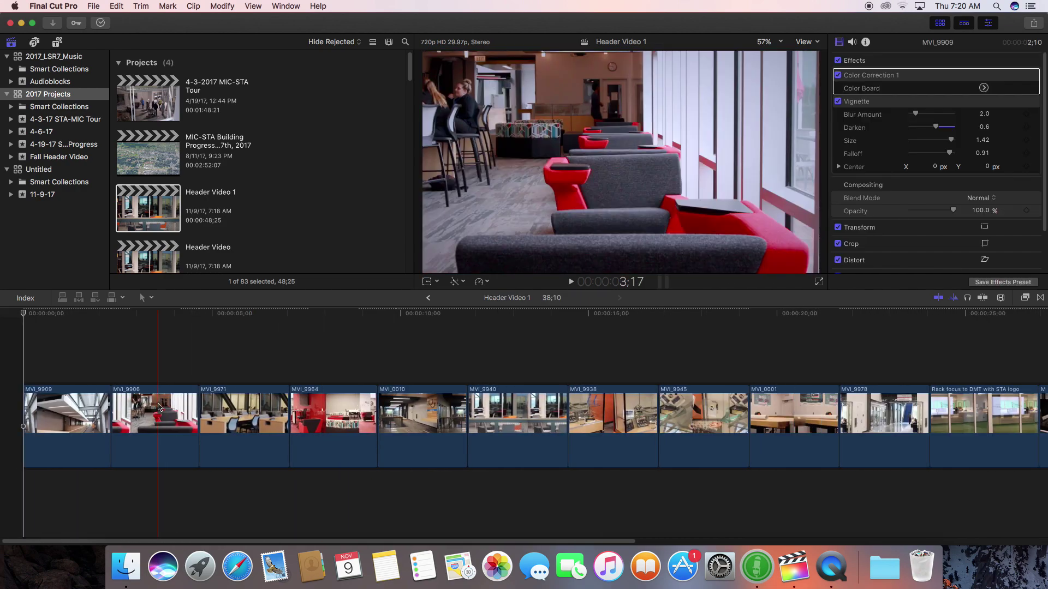
{"action": "key", "text": "super+z"}
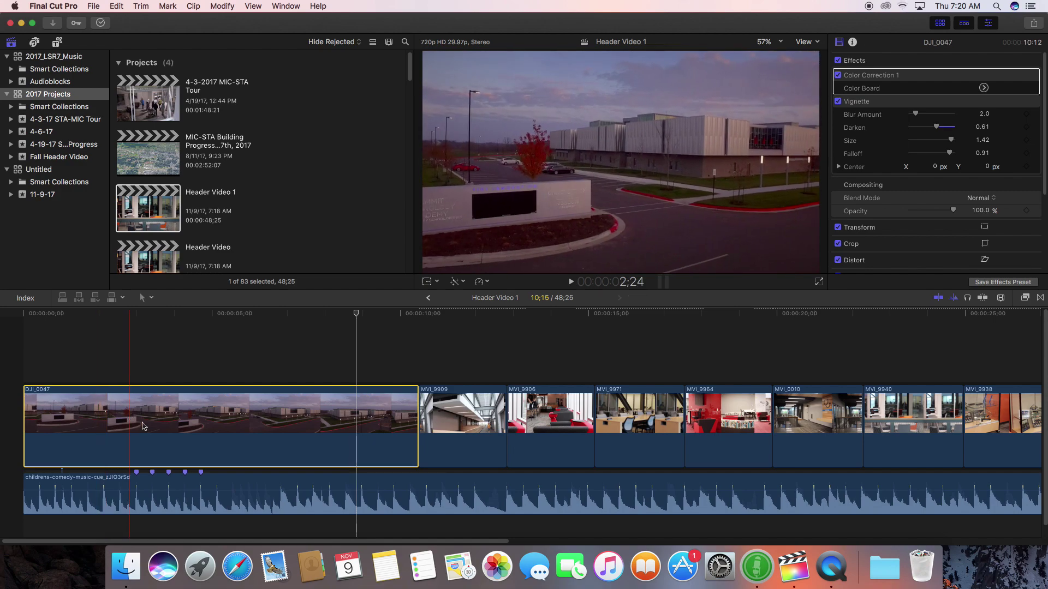
- Move the music clip's connection point onto the MVI_9909 clip, and delete the opening DJI_0047 clip
{"action": "left_click", "coordinate": [442, 484]}
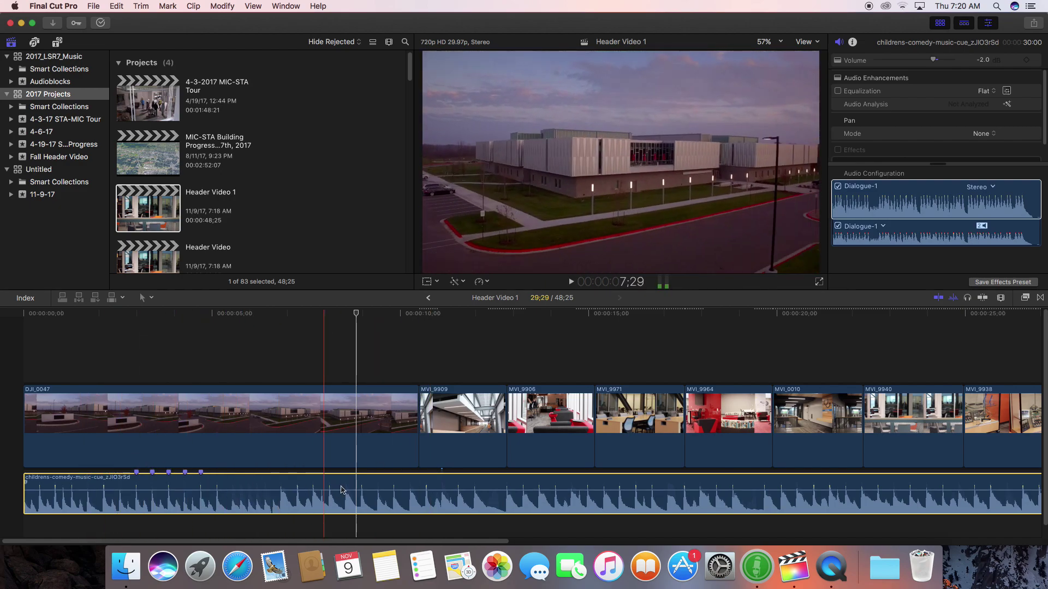
{"action": "key", "text": "super+equal"}
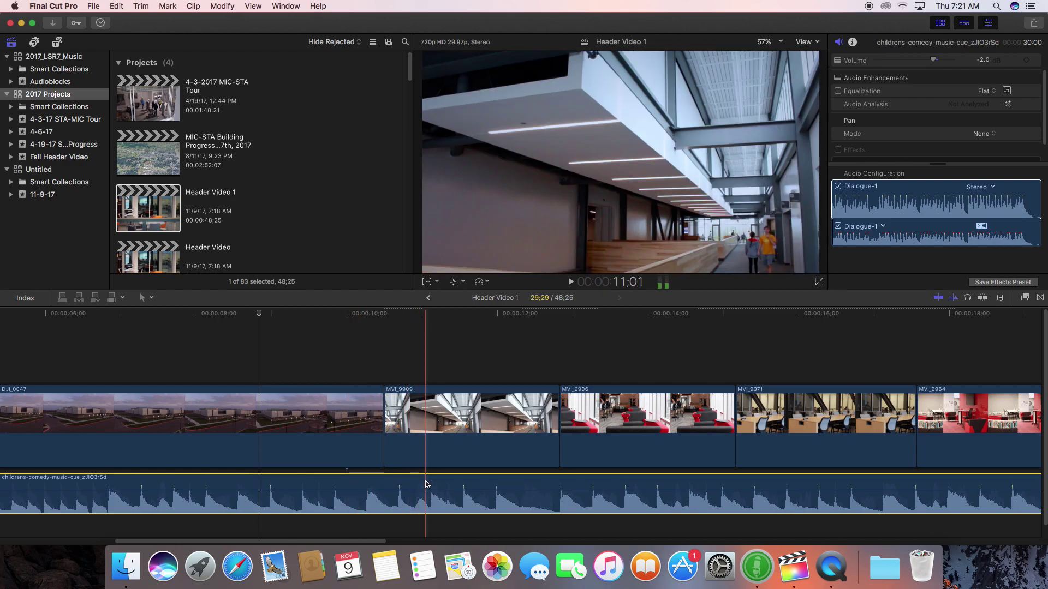
{"action": "left_click", "coordinate": [356, 444]}
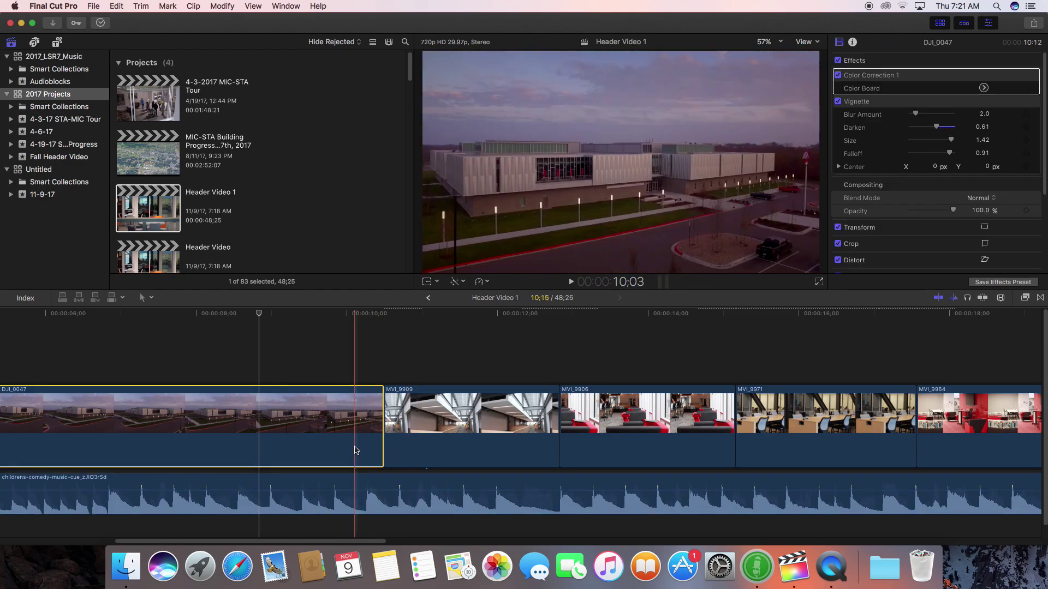
{"action": "key", "text": "Delete"}
- Slide the music clip so that it starts at the beginning of the project, aligned with the MVI_9909 clip
{"action": "left_click_drag", "start_coordinate": [222, 481], "coordinate": [469, 480]}
{"action": "mouse_move", "coordinate": [326, 488]}
{"action": "left_mouse_down"}
{"action": "mouse_move", "coordinate": [350, 483]}
{"action": "mouse_move", "coordinate": [314, 486]}
{"action": "left_mouse_up"}
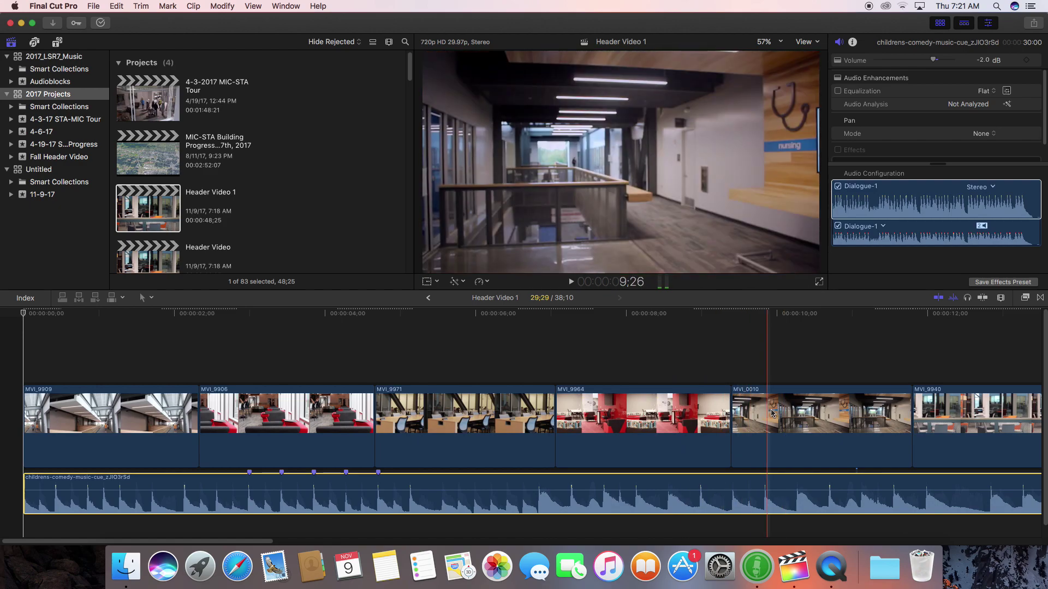
{"action": "scroll", "coordinate": [764, 418], "scroll_direction": "right", "scroll_amount": 5}
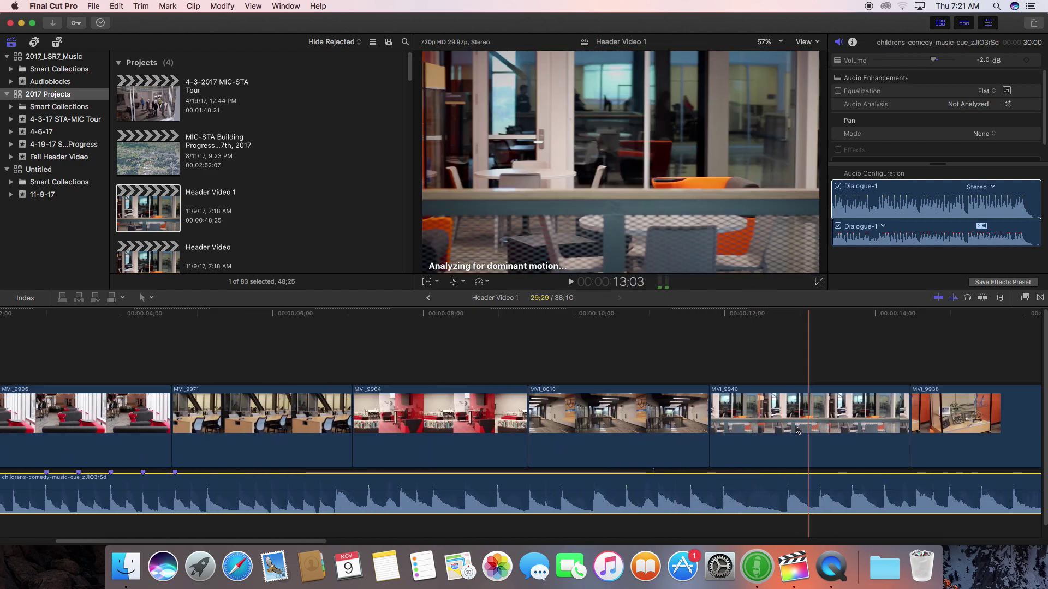
{"action": "scroll", "coordinate": [415, 419], "scroll_direction": "left", "scroll_amount": 5}
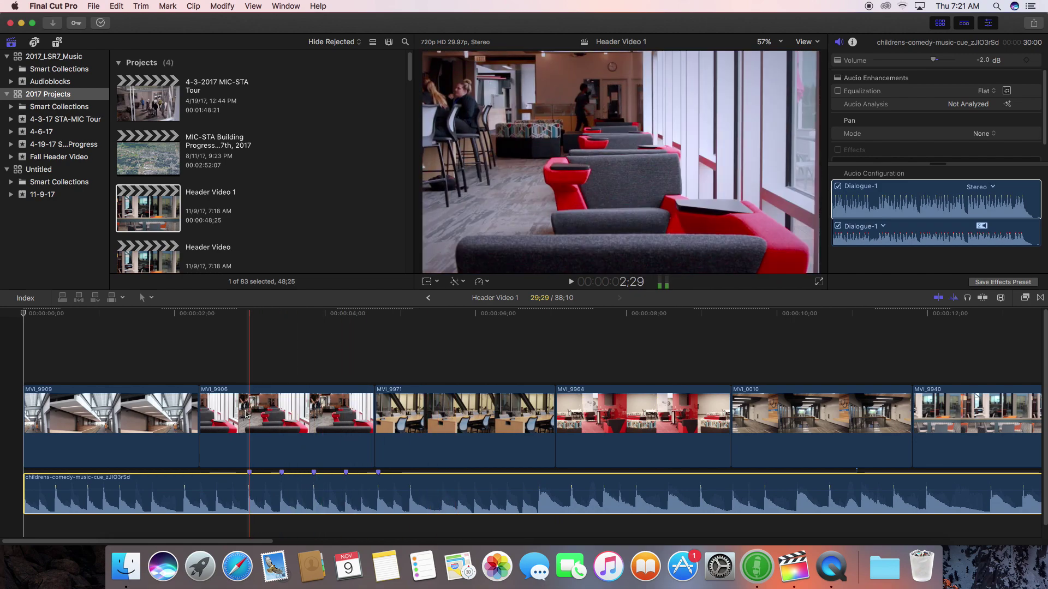
- Add a marker to the MVI_9906 clip at 00:00:02;20, and slip its footage so the marker aligns with the first music marker
{"action": "left_click", "coordinate": [223, 413]}
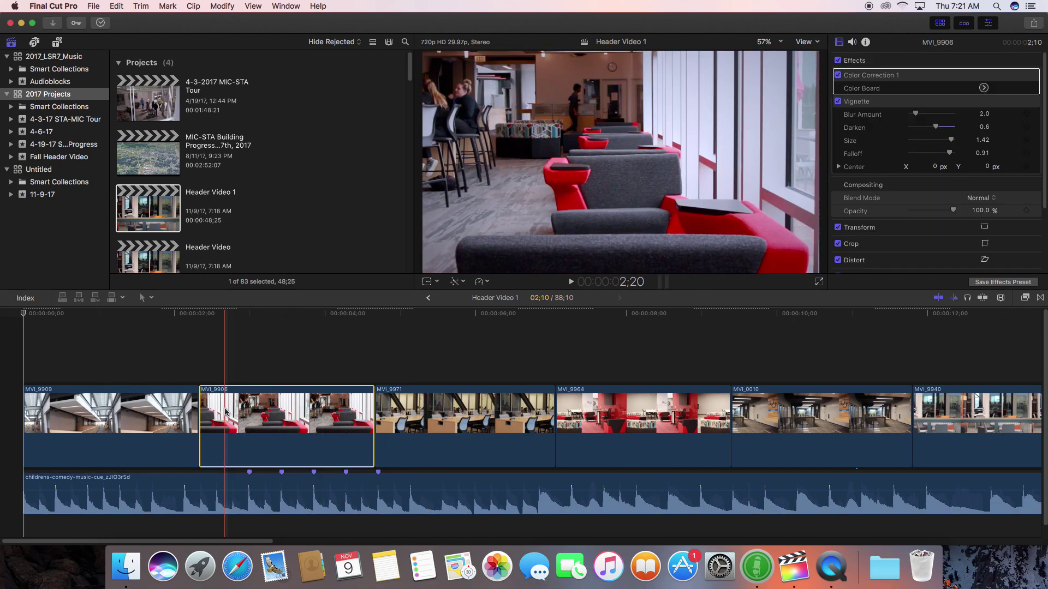
{"action": "left_click", "coordinate": [225, 412]}
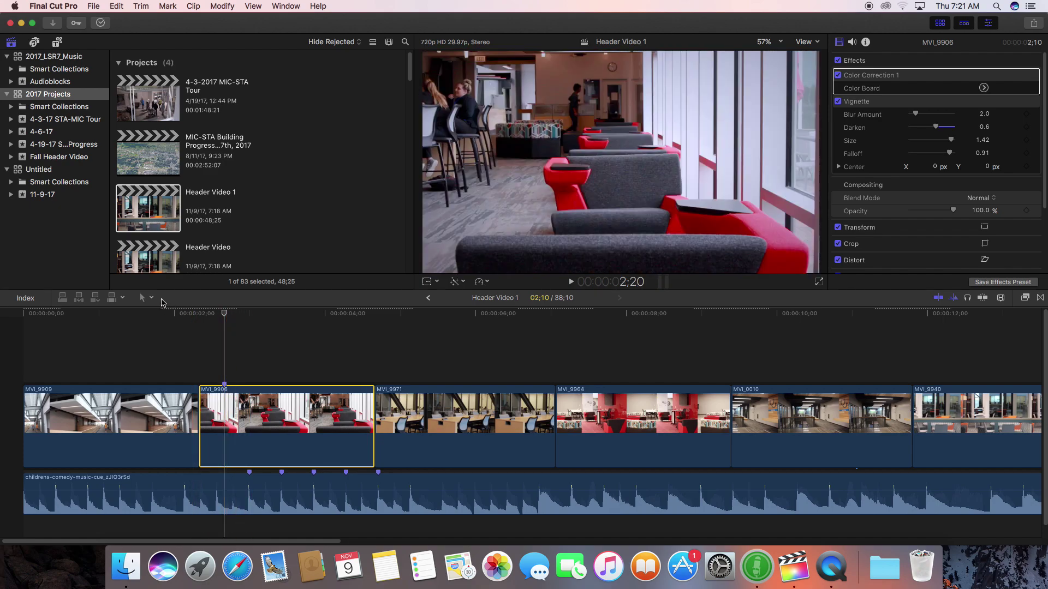
{"action": "left_click", "coordinate": [149, 299]}
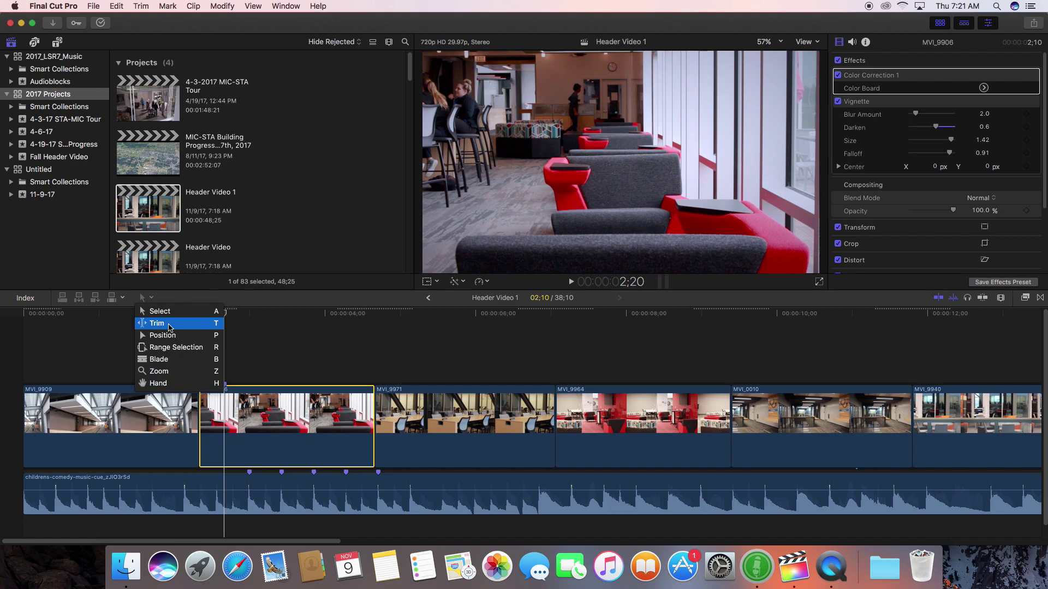
{"action": "left_click", "coordinate": [153, 324]}
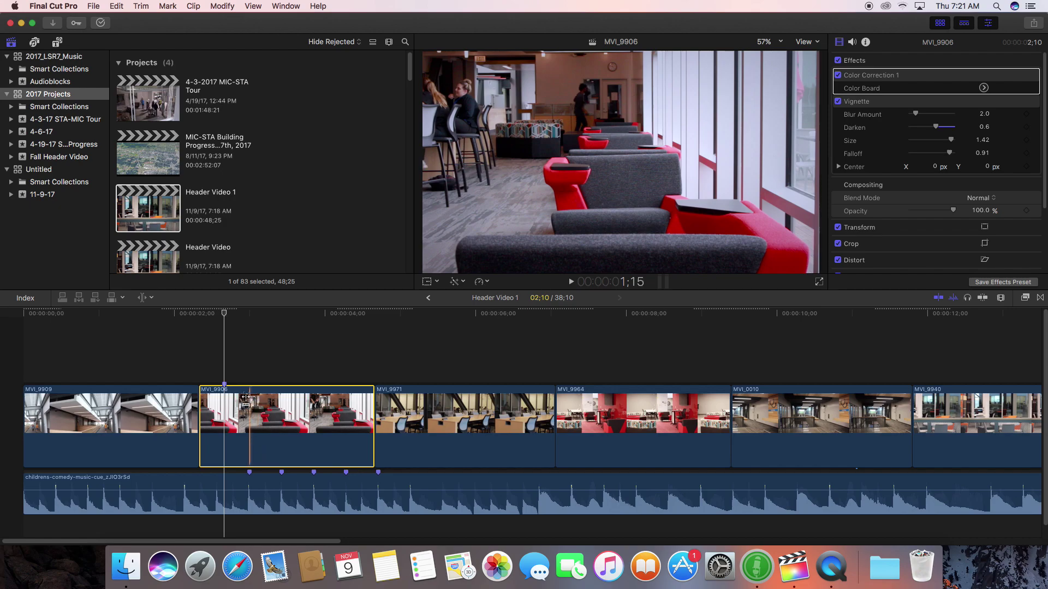
{"action": "left_click_drag", "start_coordinate": [225, 410], "coordinate": [252, 413]}
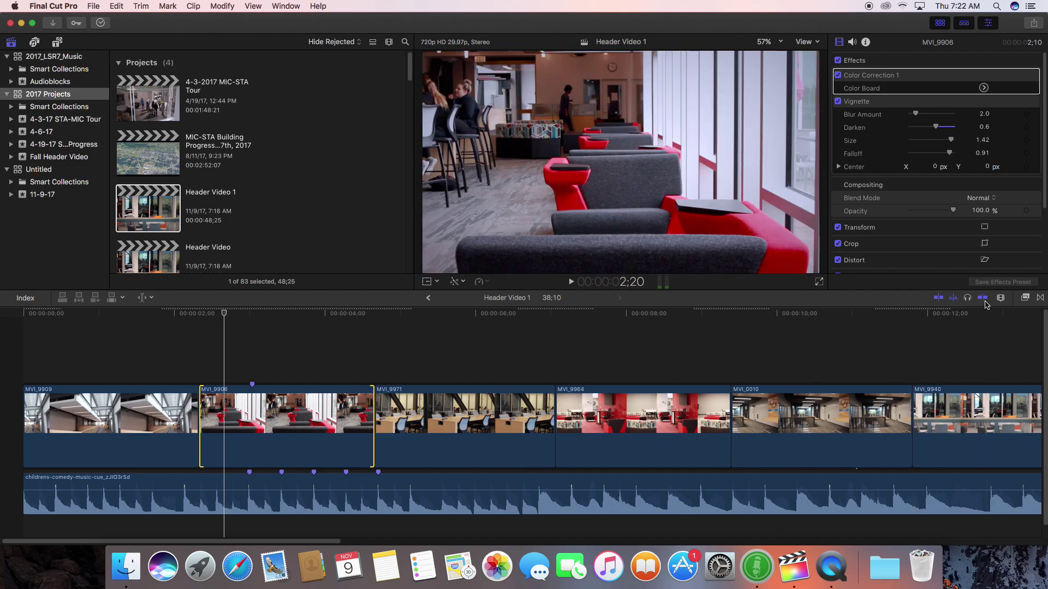
{"action": "mouse_move", "coordinate": [249, 401]}
{"action": "left_mouse_down"}
{"action": "mouse_move", "coordinate": [283, 403]}
{"action": "mouse_move", "coordinate": [249, 403]}
{"action": "left_mouse_up"}
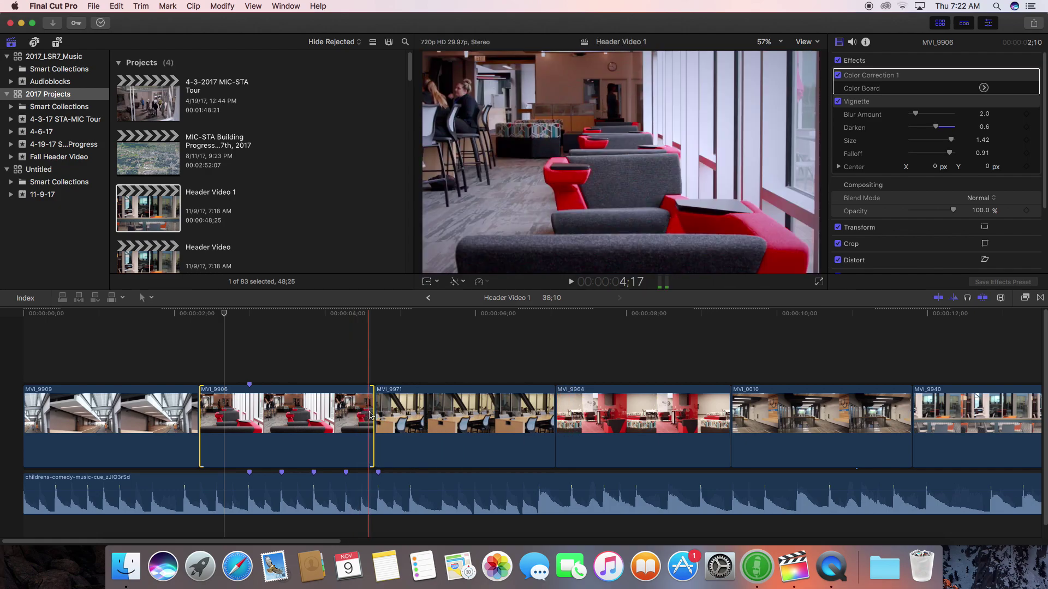
- Shorten the end of MVI_9906 to a 26-frame duration, and slip its footage so its marker aligns with the fourth music marker
{"action": "left_click_drag", "start_coordinate": [370, 414], "coordinate": [256, 405]}
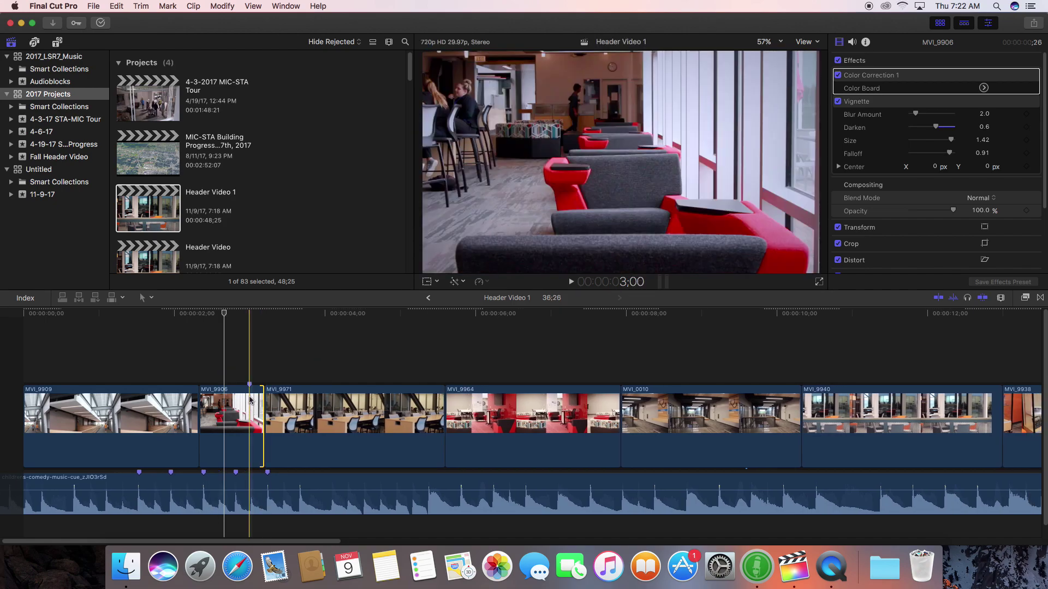
{"action": "left_click_drag", "start_coordinate": [251, 400], "coordinate": [239, 397]}
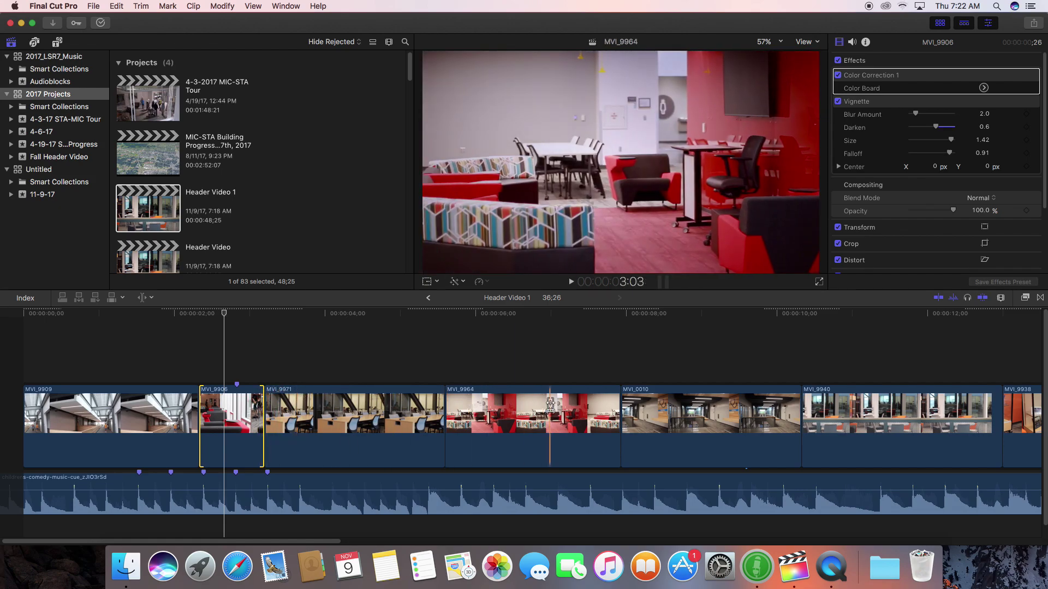
- Roll the edit point between MVI_9906 and MVI_9971 with the Trim tool so the cut lands on the fifth music marker
{"action": "left_click", "coordinate": [151, 298]}
{"action": "left_click", "coordinate": [156, 323]}
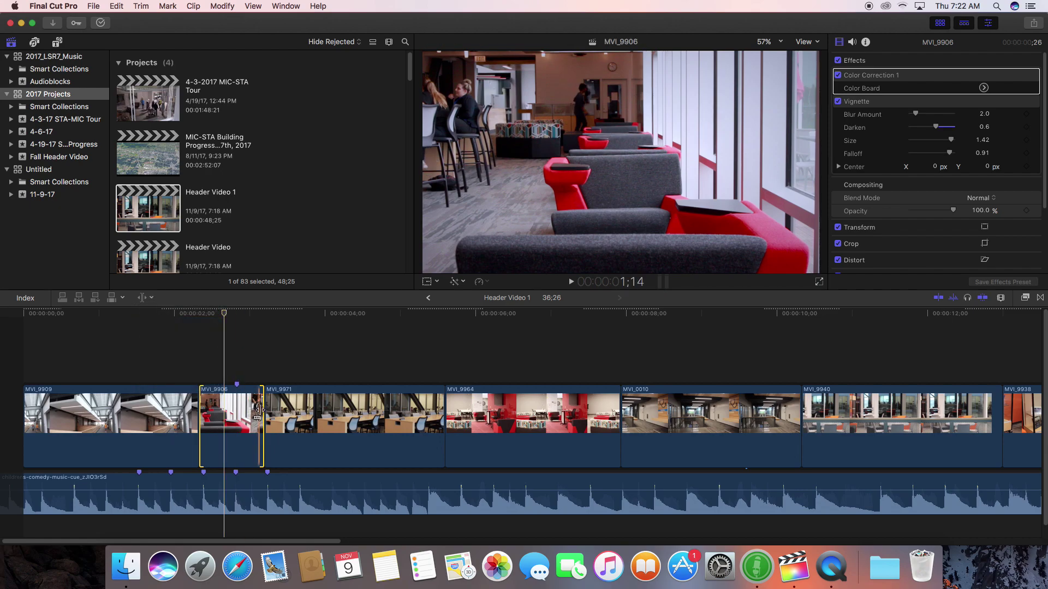
{"action": "left_click", "coordinate": [265, 411]}
{"action": "mouse_move", "coordinate": [263, 409]}
{"action": "left_mouse_down"}
{"action": "mouse_move", "coordinate": [306, 409]}
{"action": "mouse_move", "coordinate": [249, 410]}
{"action": "mouse_move", "coordinate": [318, 409]}
{"action": "mouse_move", "coordinate": [249, 406]}
{"action": "left_mouse_up"}
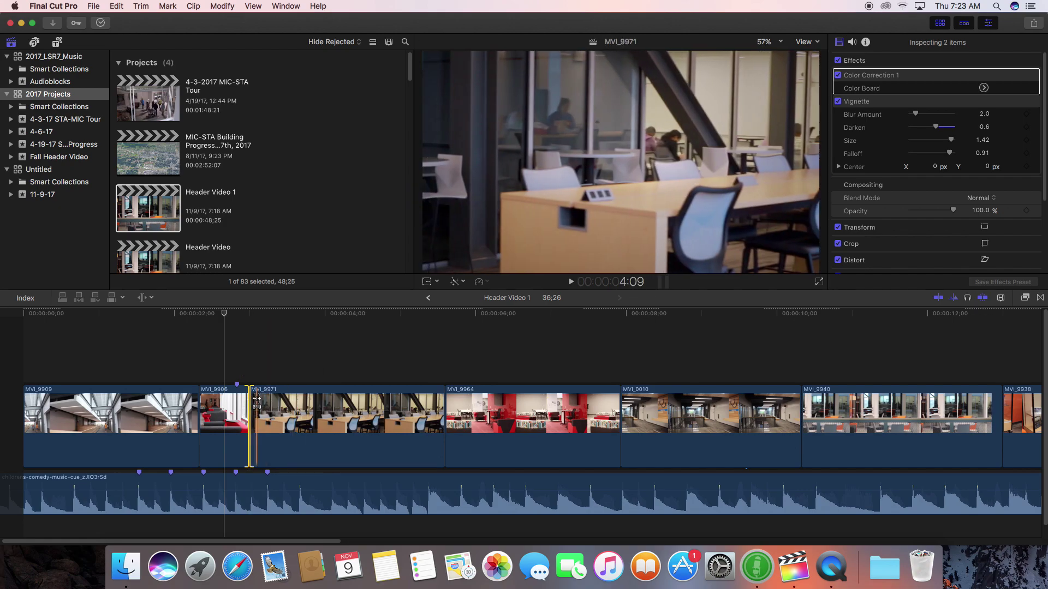
{"action": "left_click", "coordinate": [144, 297]}
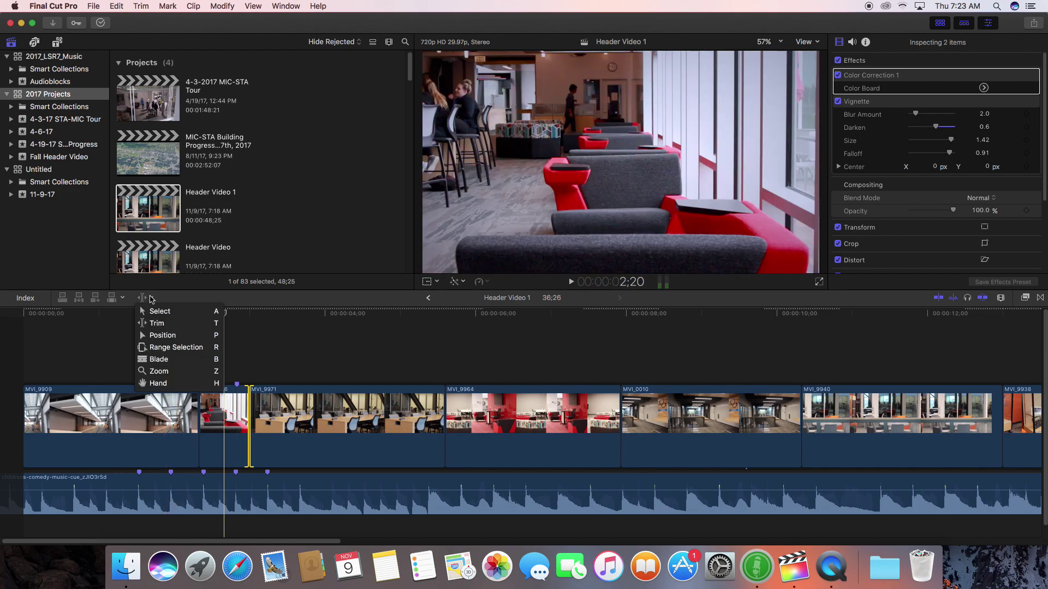
{"action": "left_click", "coordinate": [167, 324]}
{"action": "left_click_drag", "start_coordinate": [249, 406], "coordinate": [355, 412]}
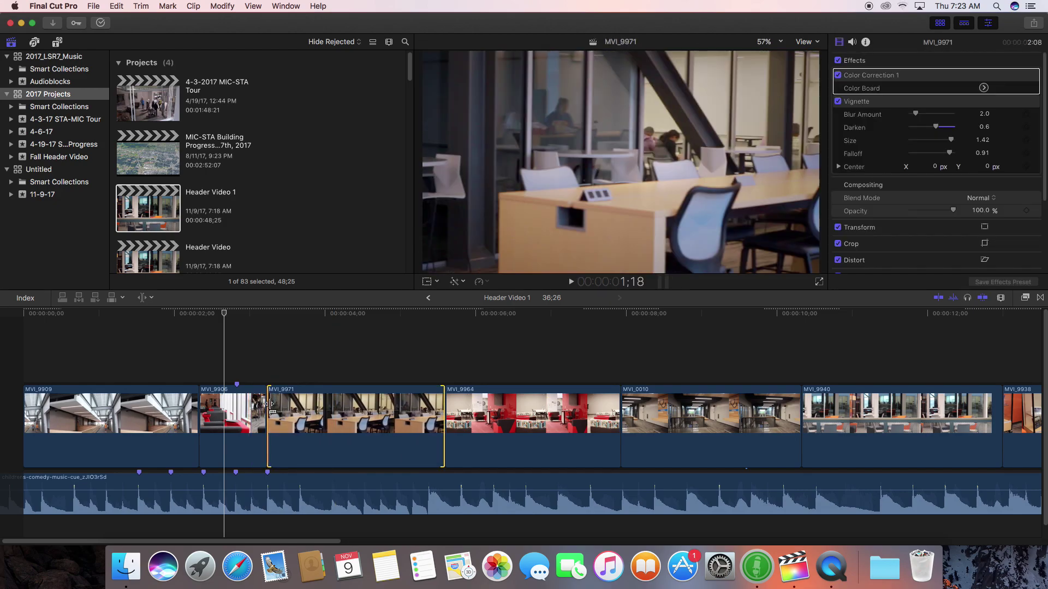
{"action": "mouse_move", "coordinate": [268, 406]}
{"action": "left_mouse_down"}
{"action": "mouse_move", "coordinate": [292, 407]}
{"action": "mouse_move", "coordinate": [268, 407]}
{"action": "left_mouse_up"}
- Replace the MVI_9971 clip with a gap, and fill that gap with the MVI_0234 clip at the gap's length
{"action": "left_click", "coordinate": [383, 413]}
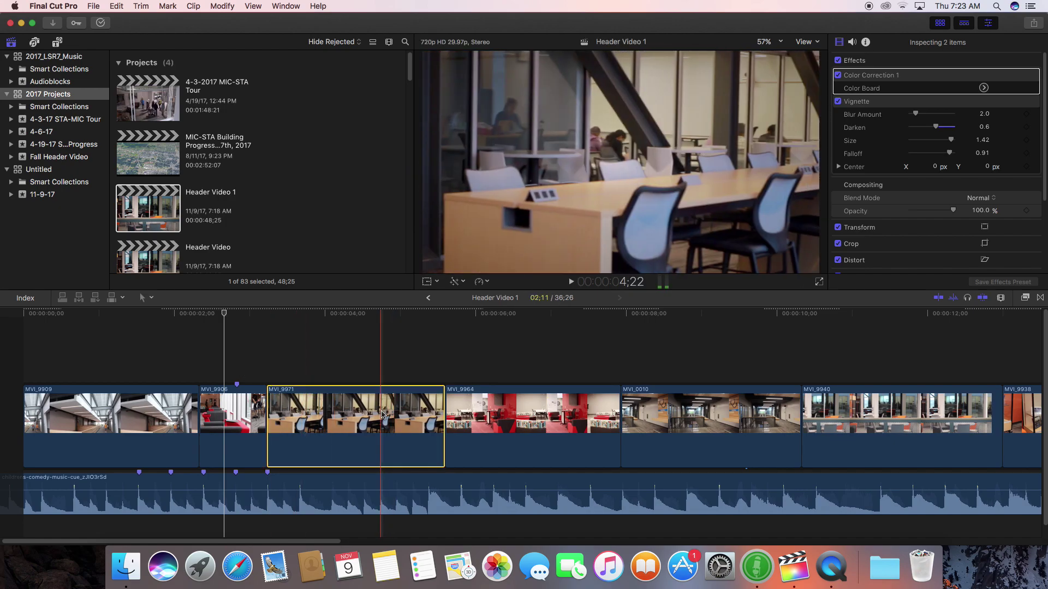
{"action": "key", "text": "shift+BackSpace"}
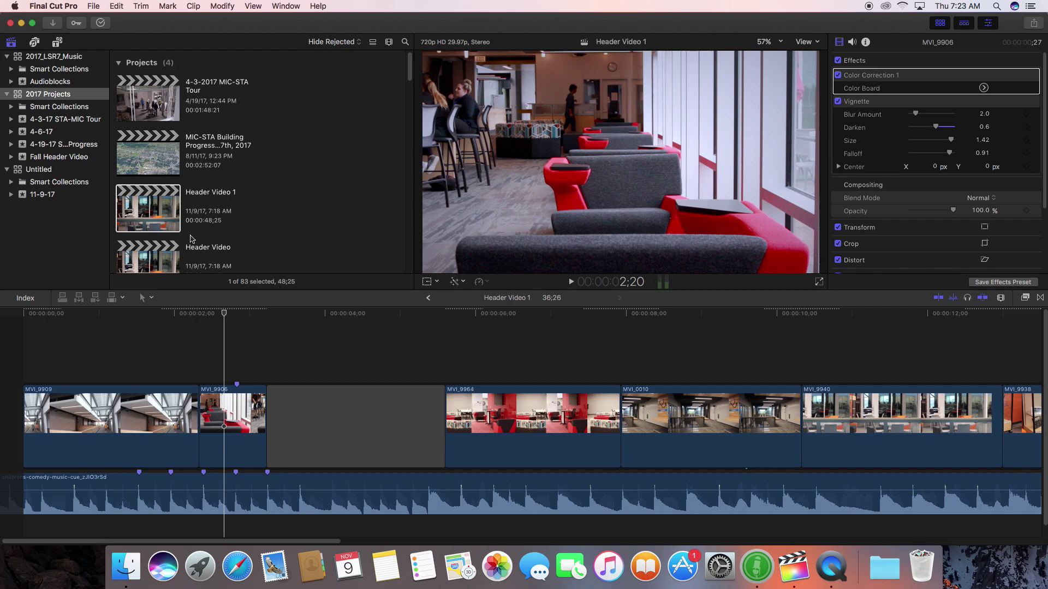
{"action": "scroll", "coordinate": [179, 233], "scroll_direction": "down", "scroll_amount": 10}
{"action": "left_click_drag", "start_coordinate": [217, 186], "coordinate": [319, 410]}
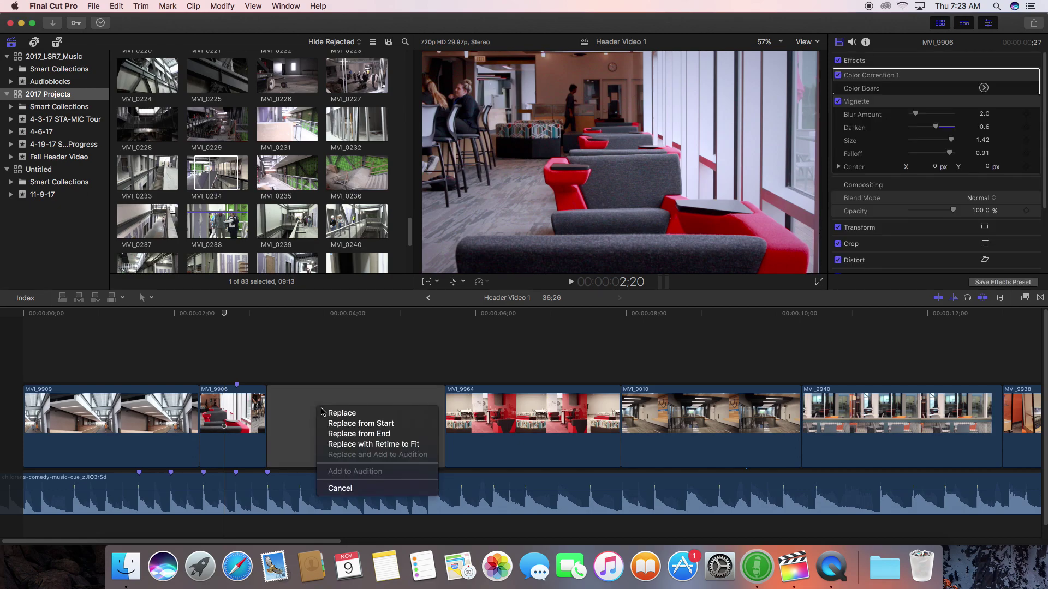
{"action": "left_click", "coordinate": [380, 429]}
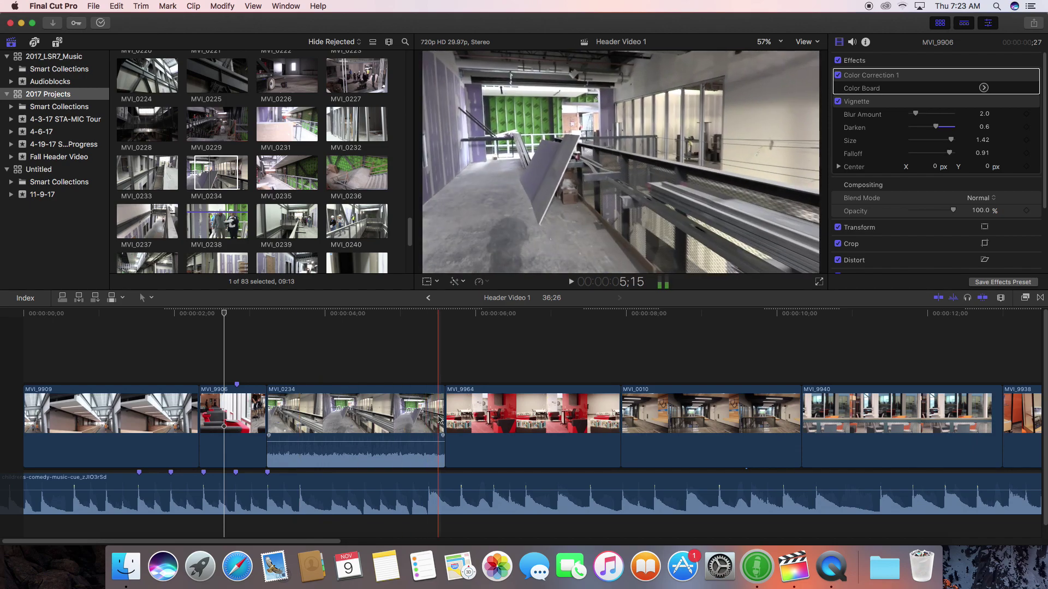